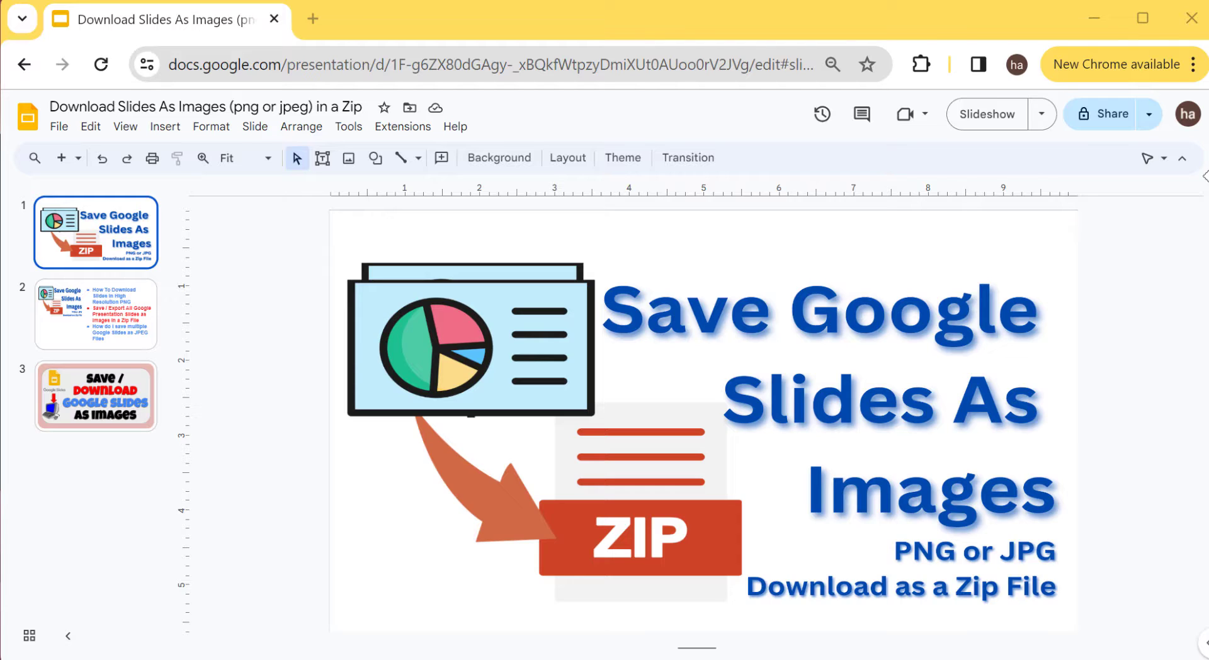
Step: Preview slide 2, return to slide 1, and dismiss the File download options without downloading
click(95, 335)
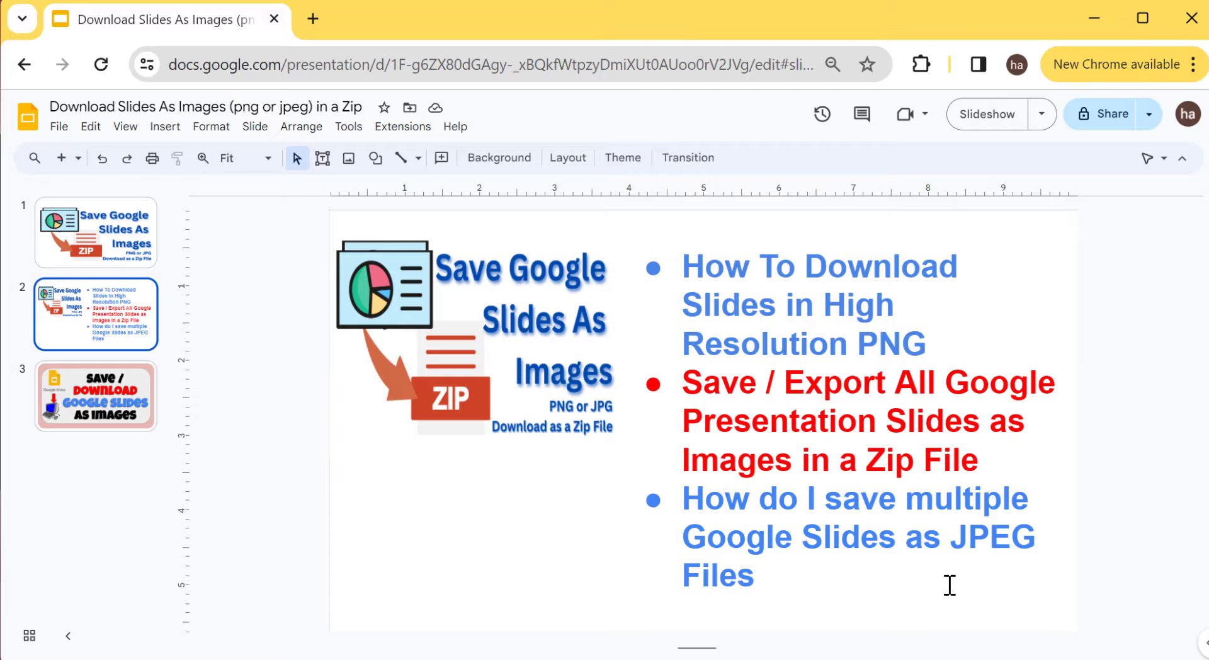
click(151, 259)
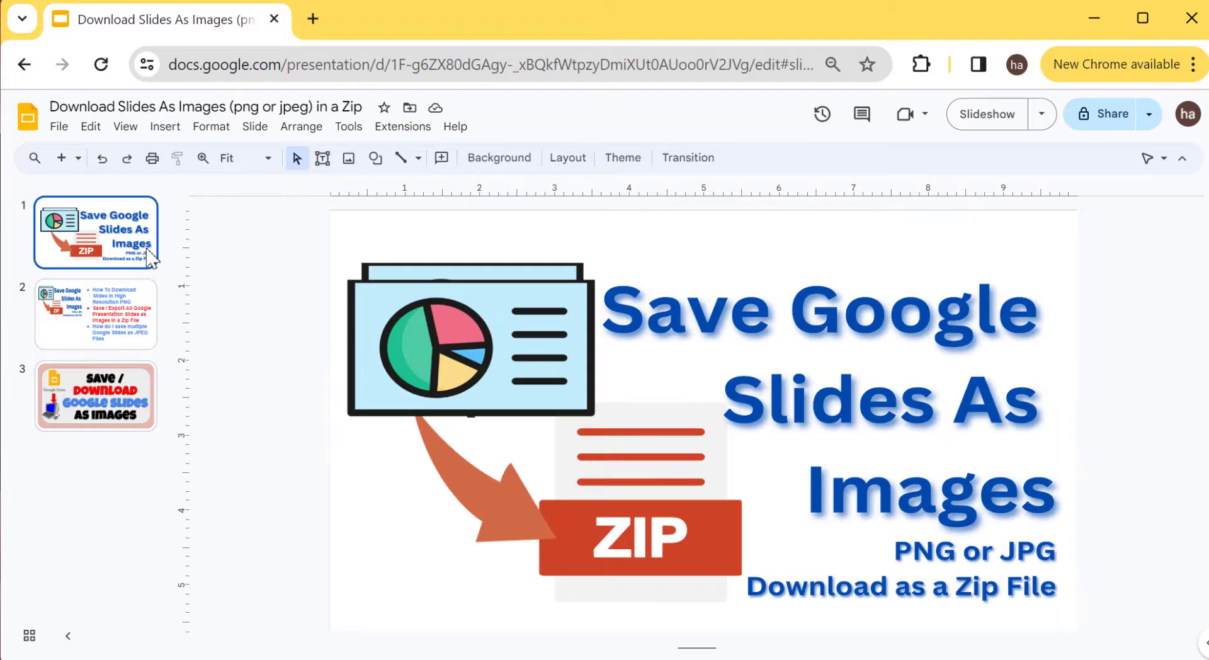
click(59, 126)
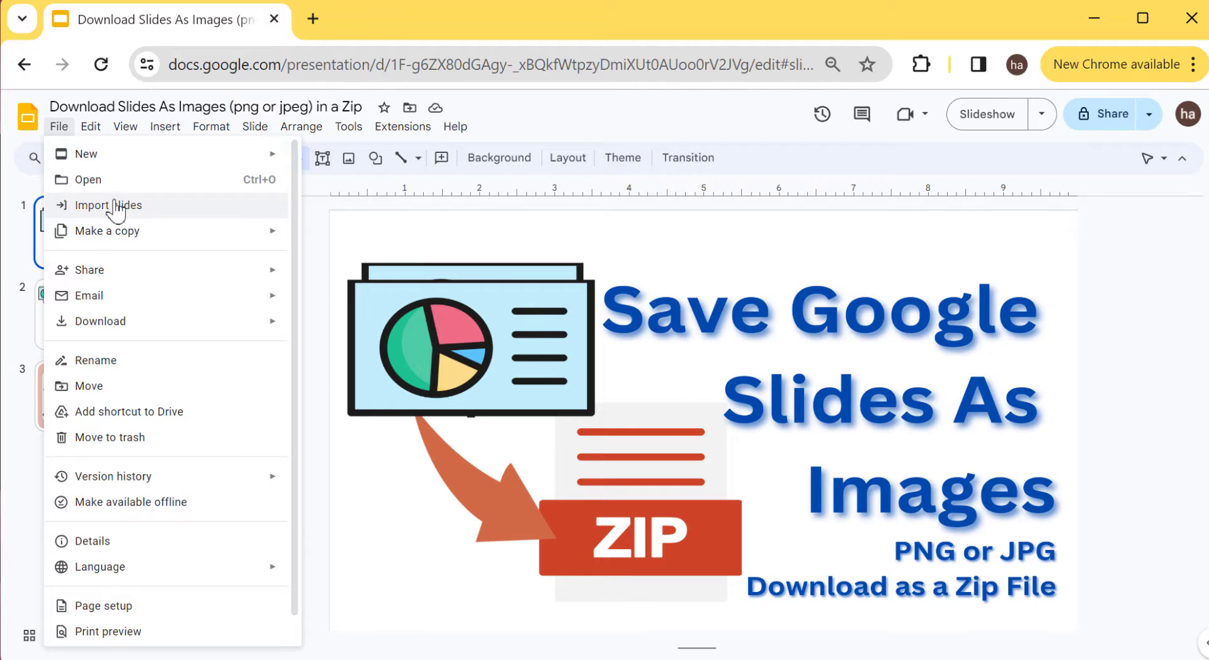
mouse_move(94, 325)
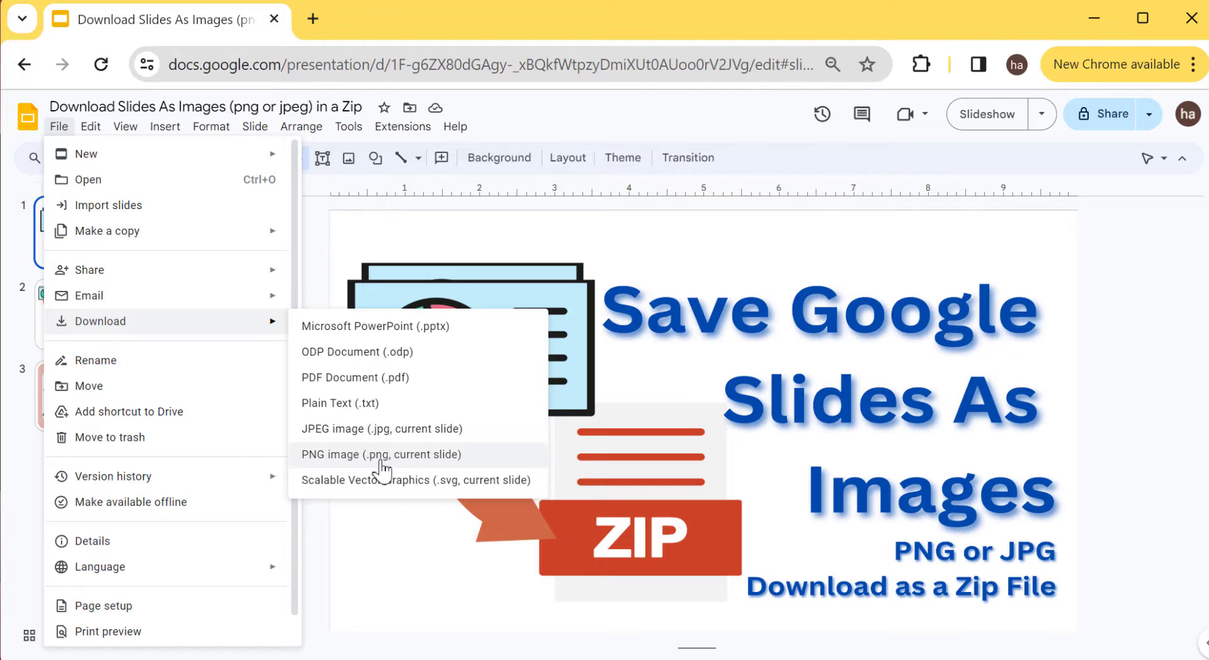
click(318, 236)
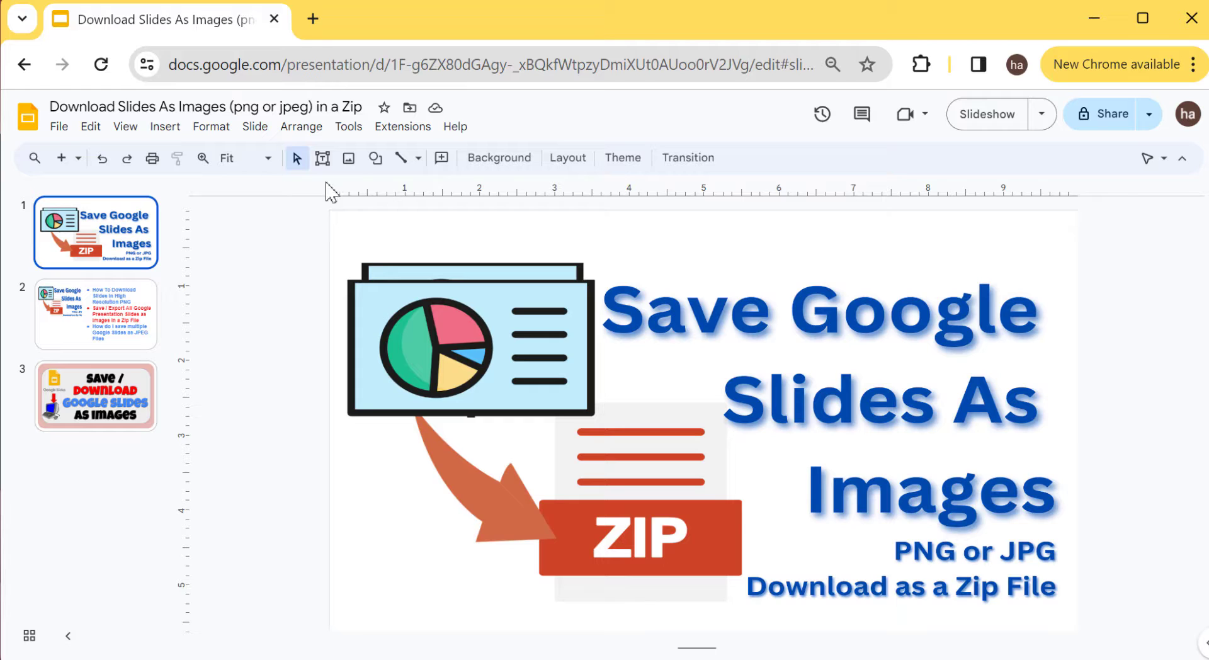
Step: Search the Workspace Marketplace for 'downlaad slide' and open the Download Slides As Zip listing
click(410, 132)
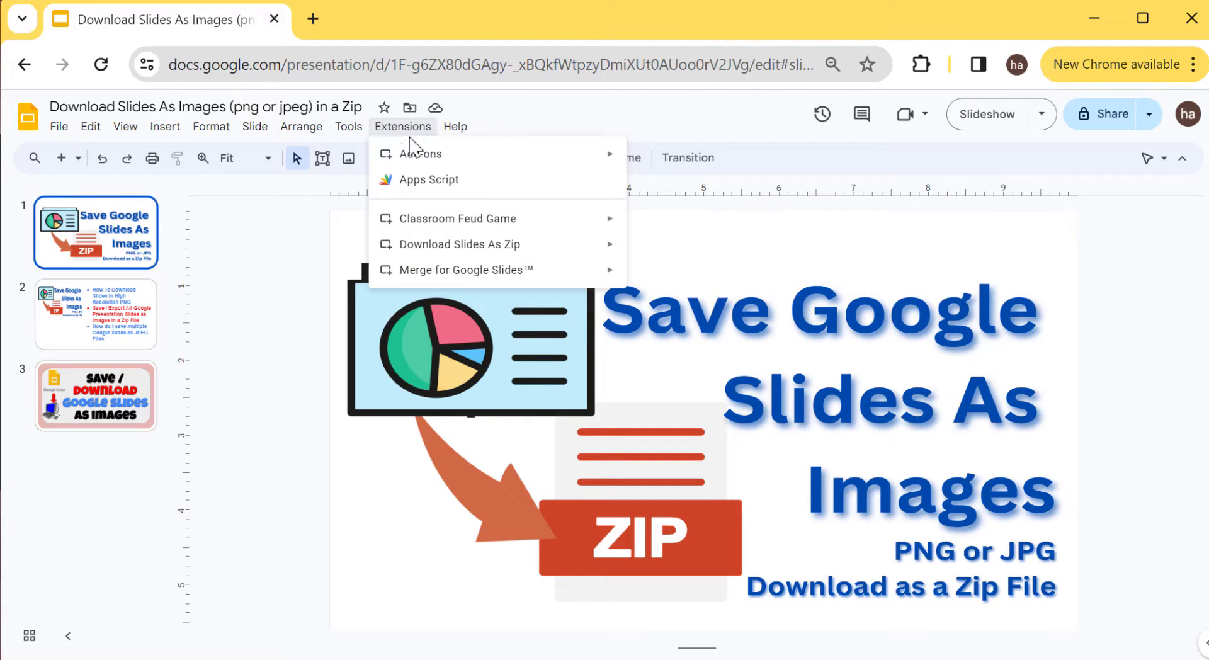
mouse_move(441, 249)
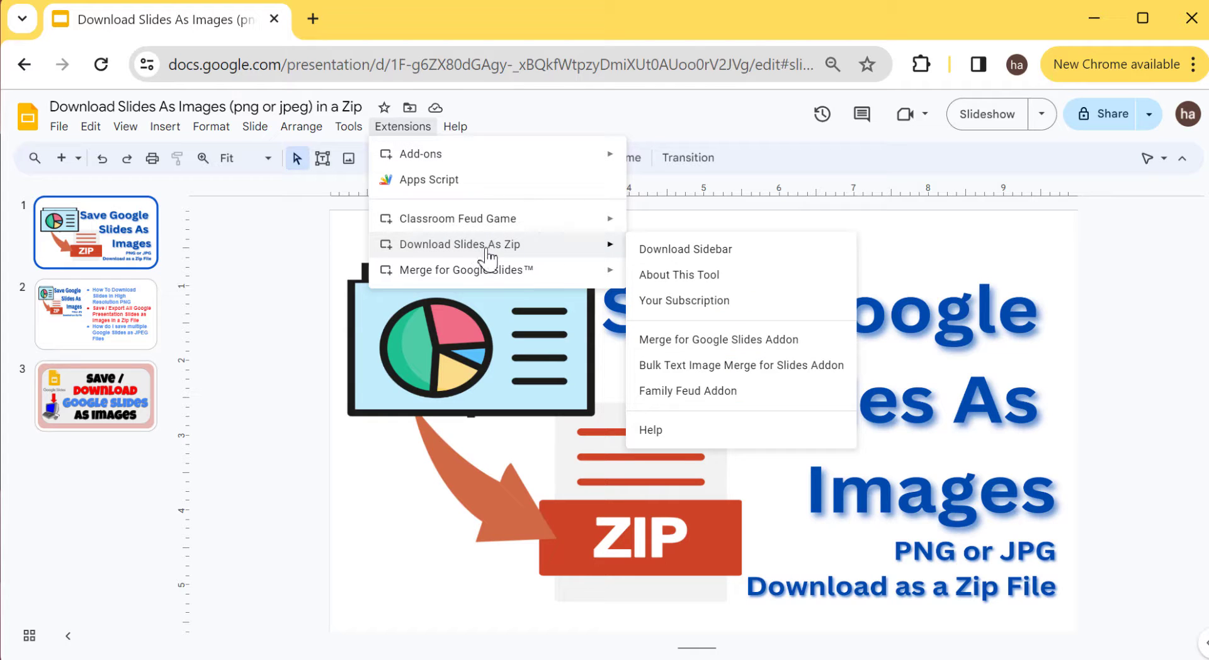
mouse_move(434, 169)
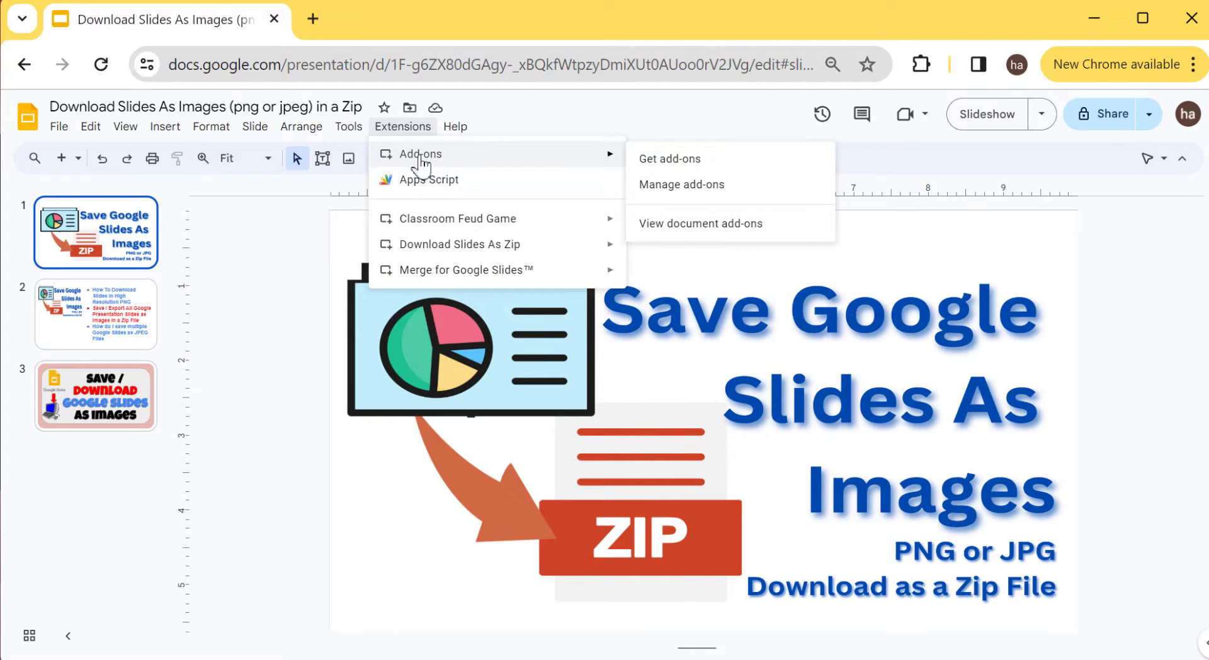
click(679, 165)
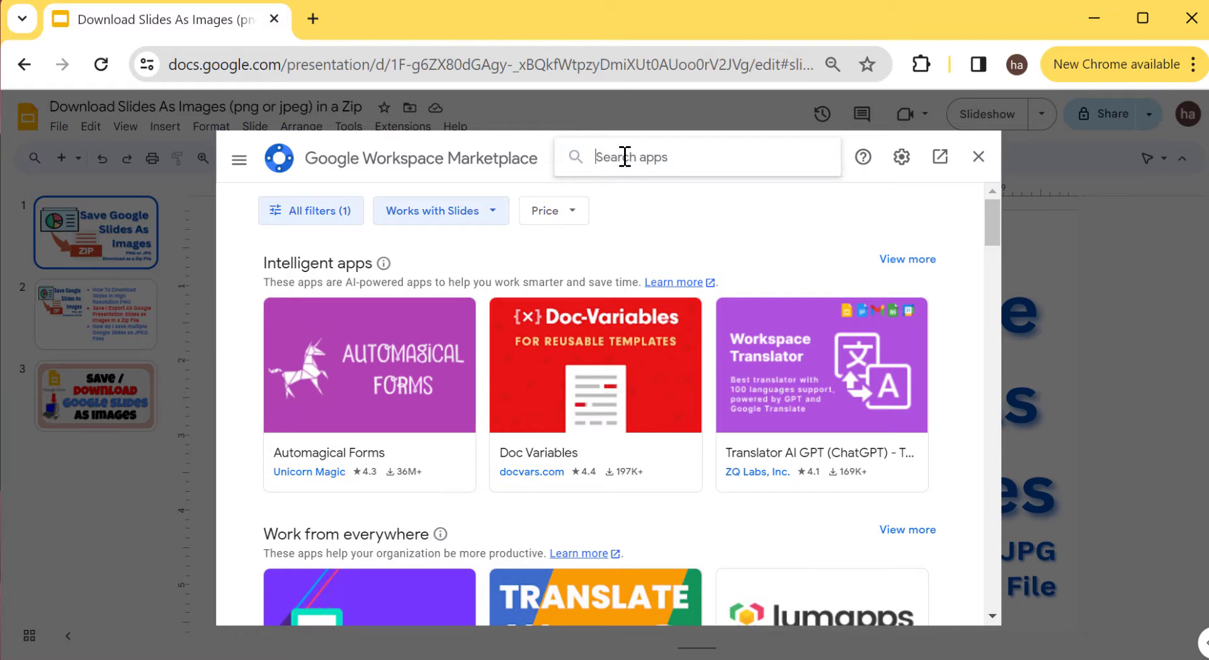
text(downla)
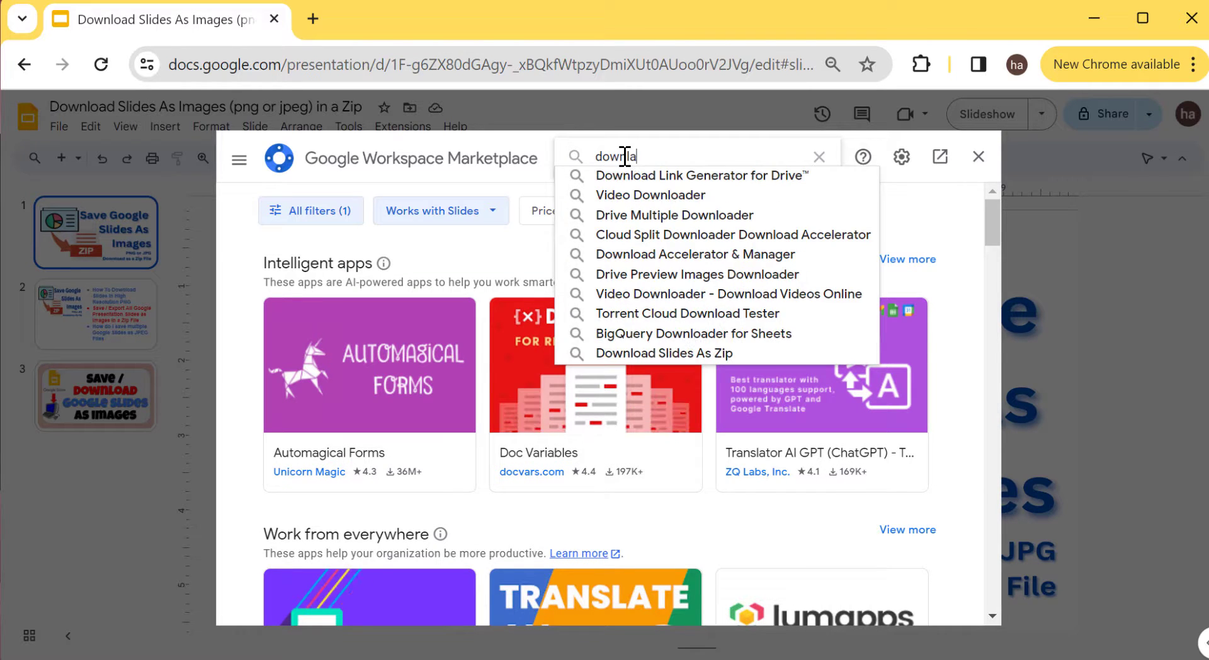
key(BackSpace)
text(oad slide)
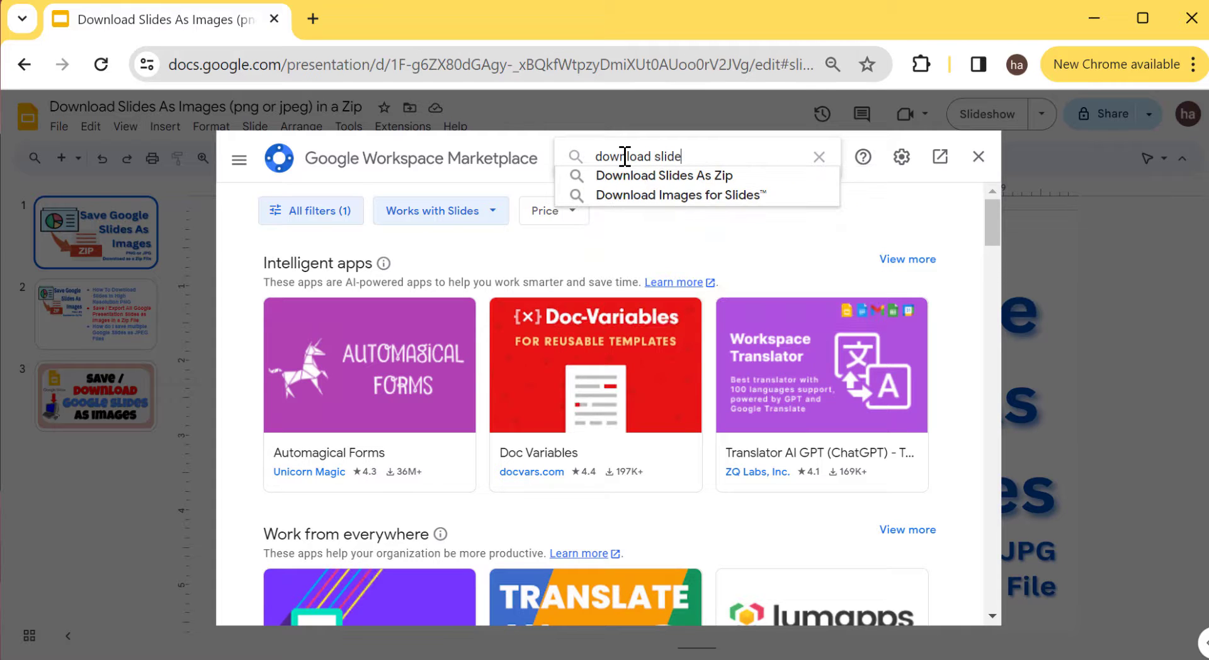
click(705, 178)
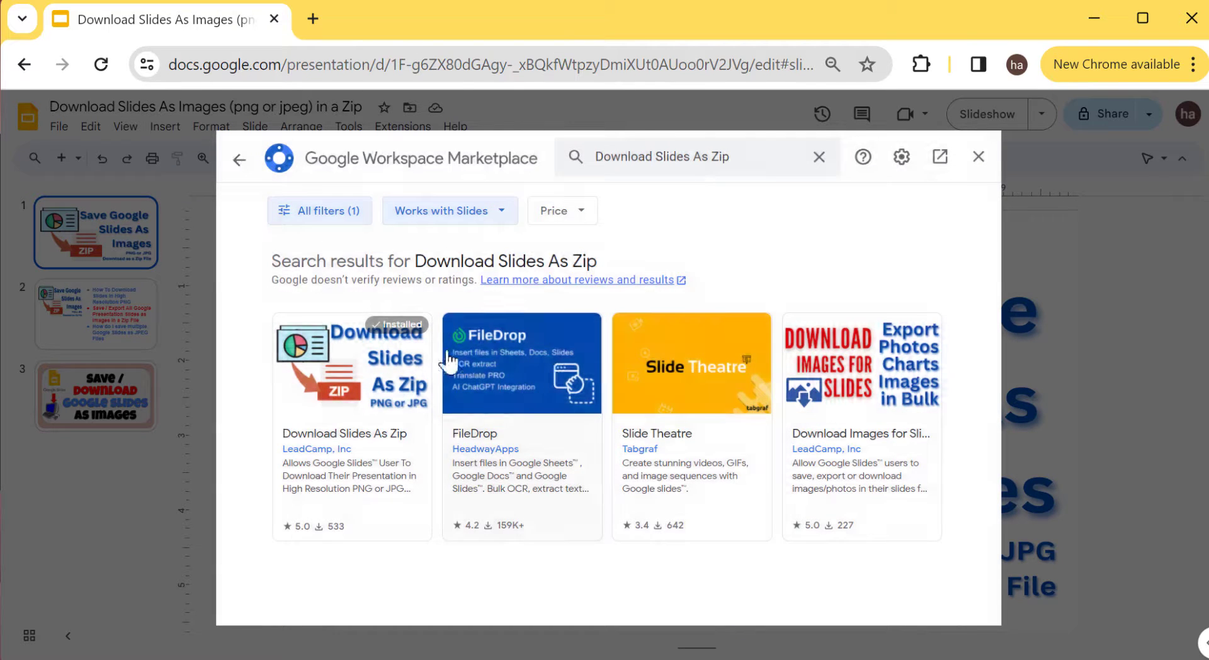
click(389, 394)
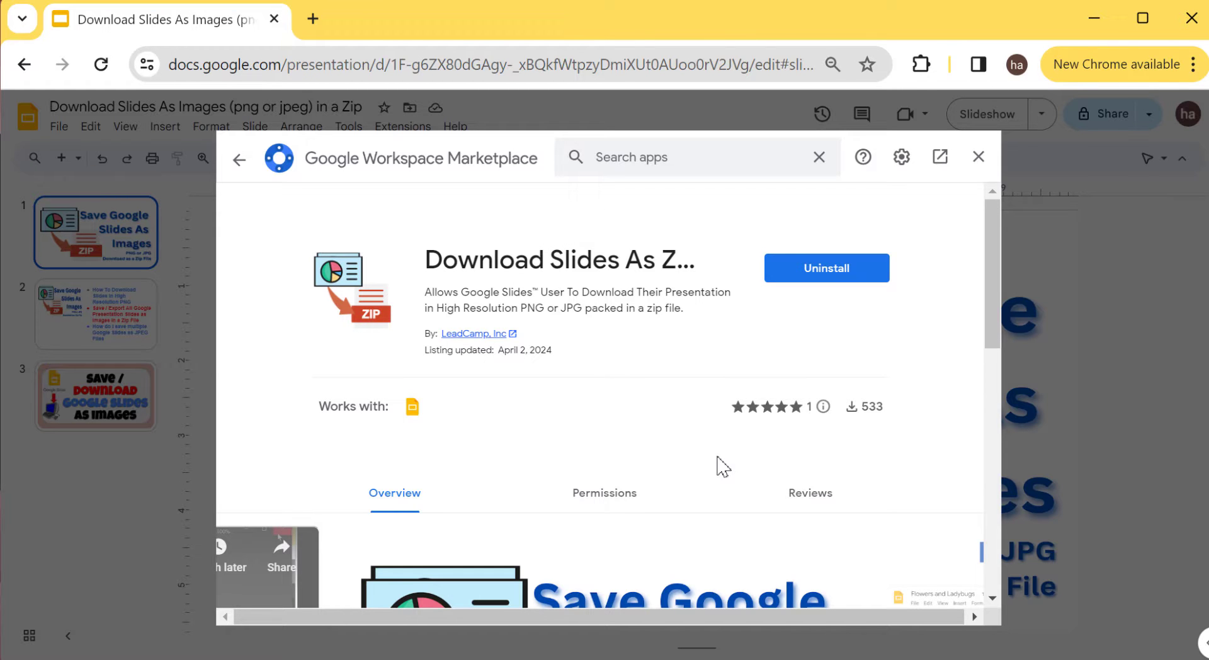
Step: Close the Marketplace and launch the Download Slides As Zip sidebar from Extensions
click(978, 157)
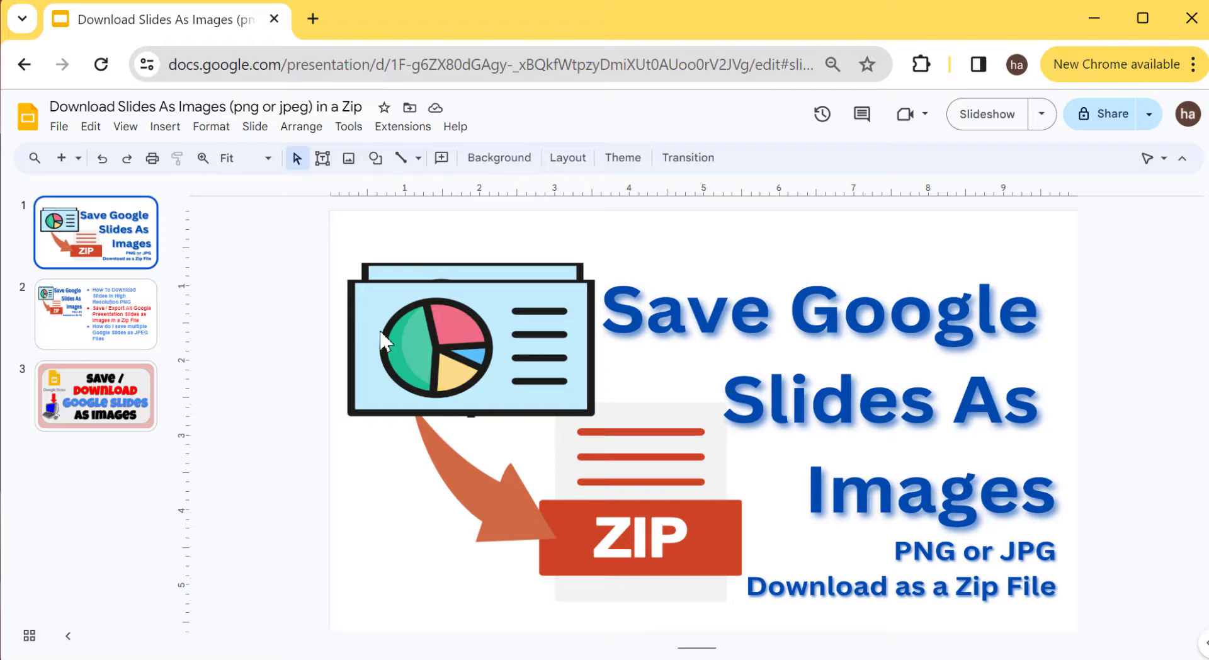
click(403, 129)
key(Left)
mouse_move(403, 129)
mouse_move(406, 245)
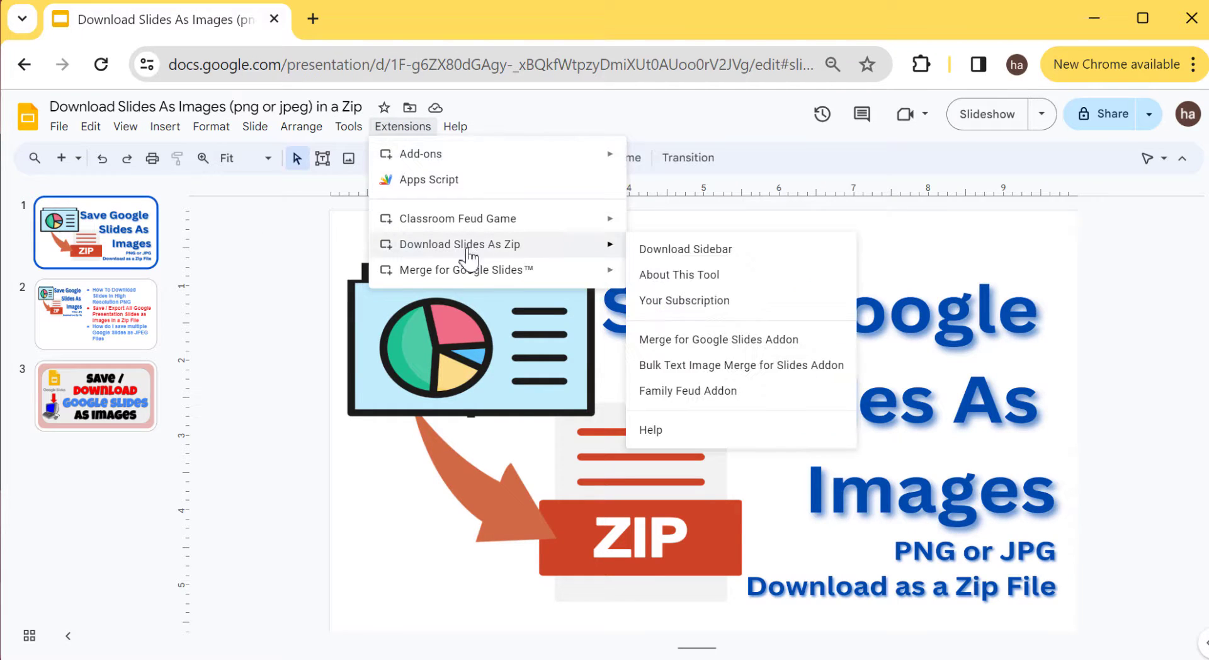
click(689, 257)
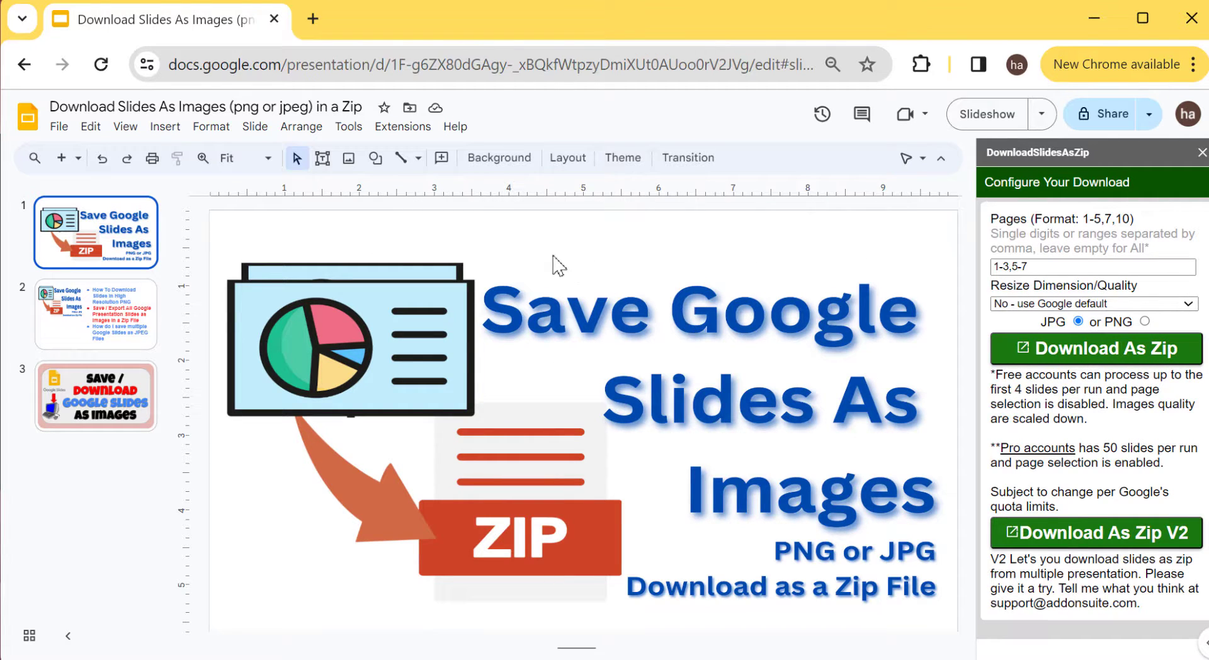
click(1091, 303)
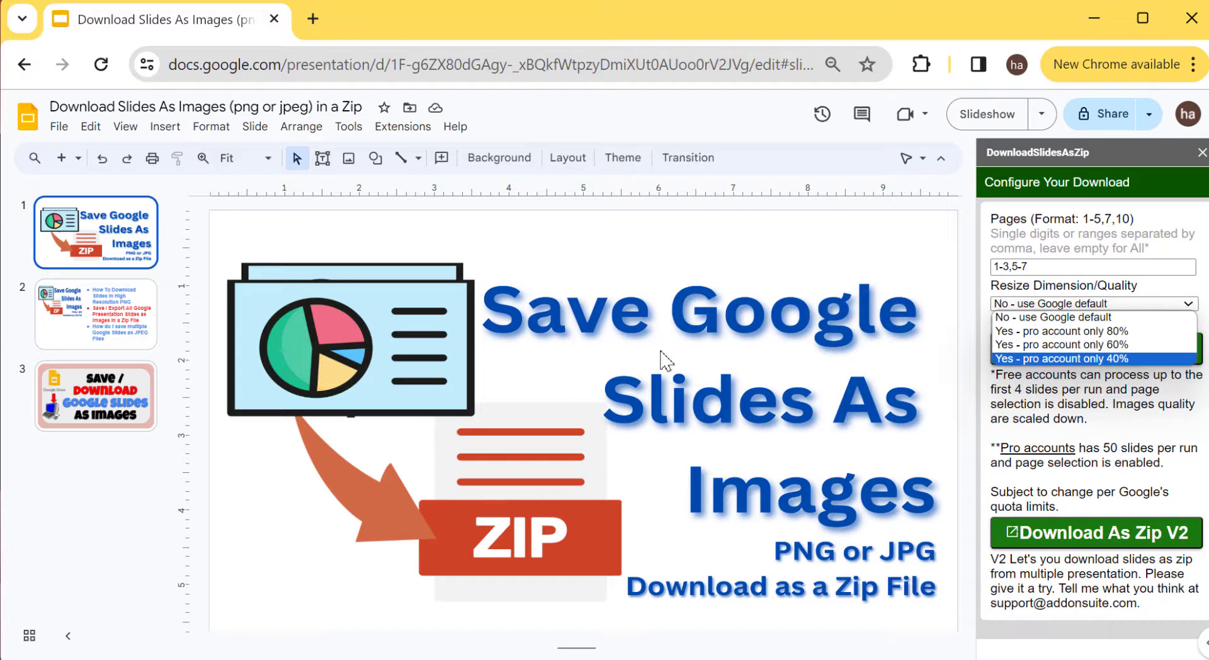
click(1072, 409)
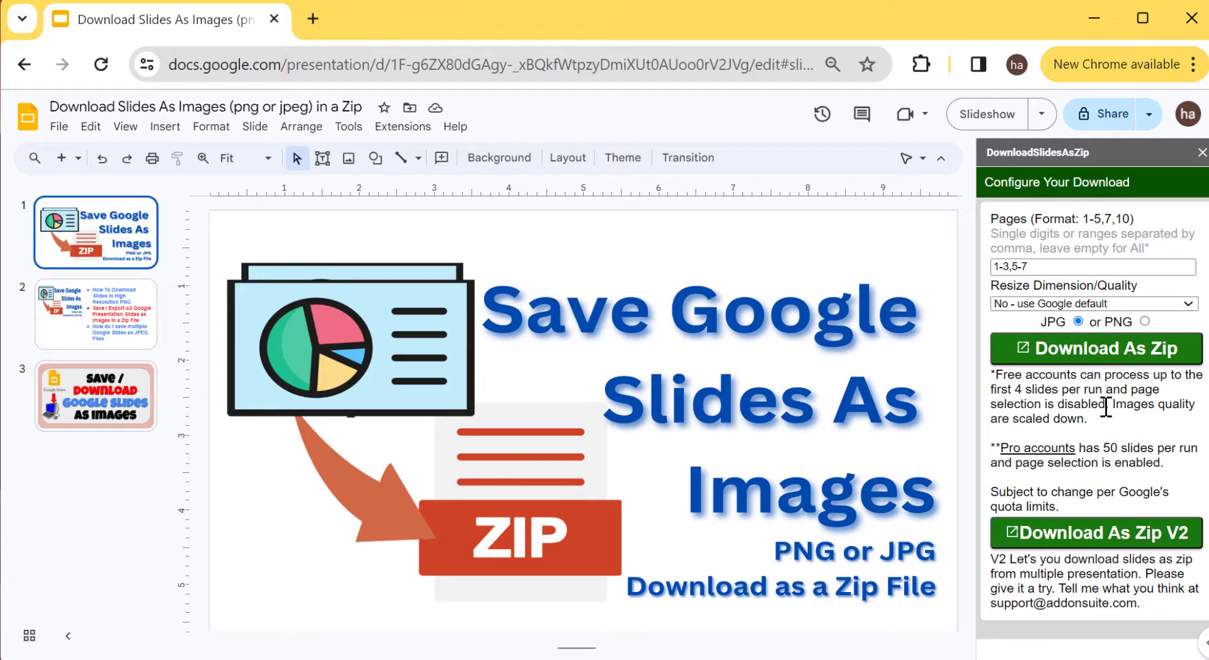
click(1018, 359)
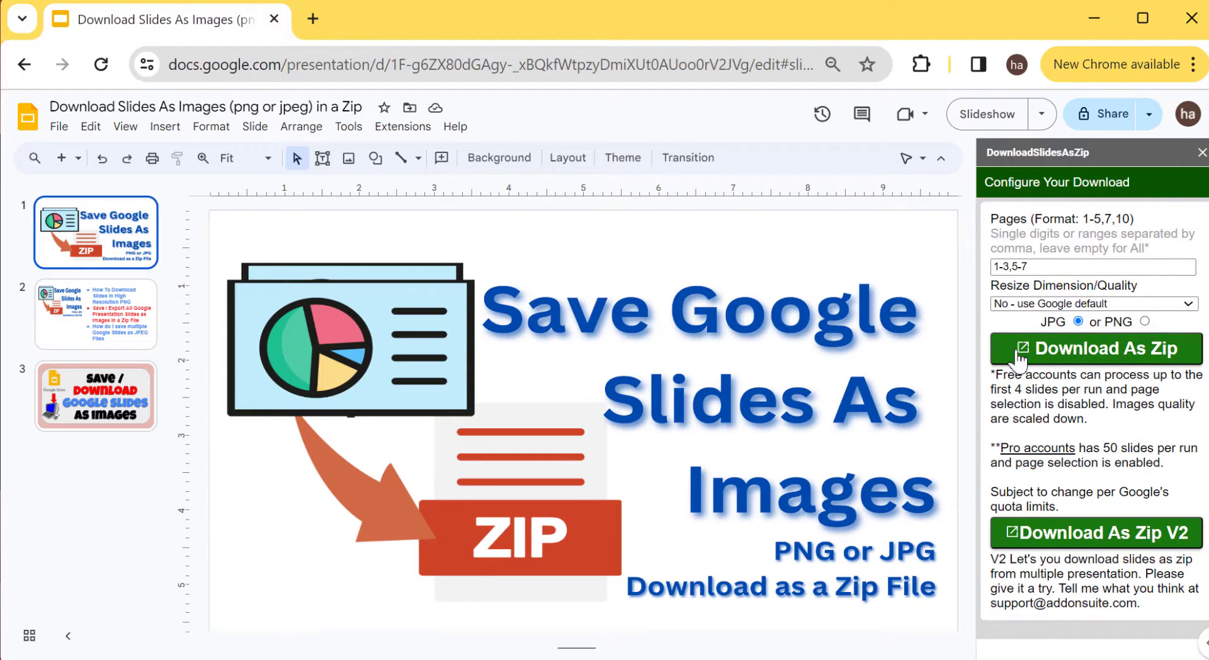
Step: In Download As Zip V2, search 'preview' and pick the A to L, Earth Day and M to Z jigsaw presentations
click(1094, 549)
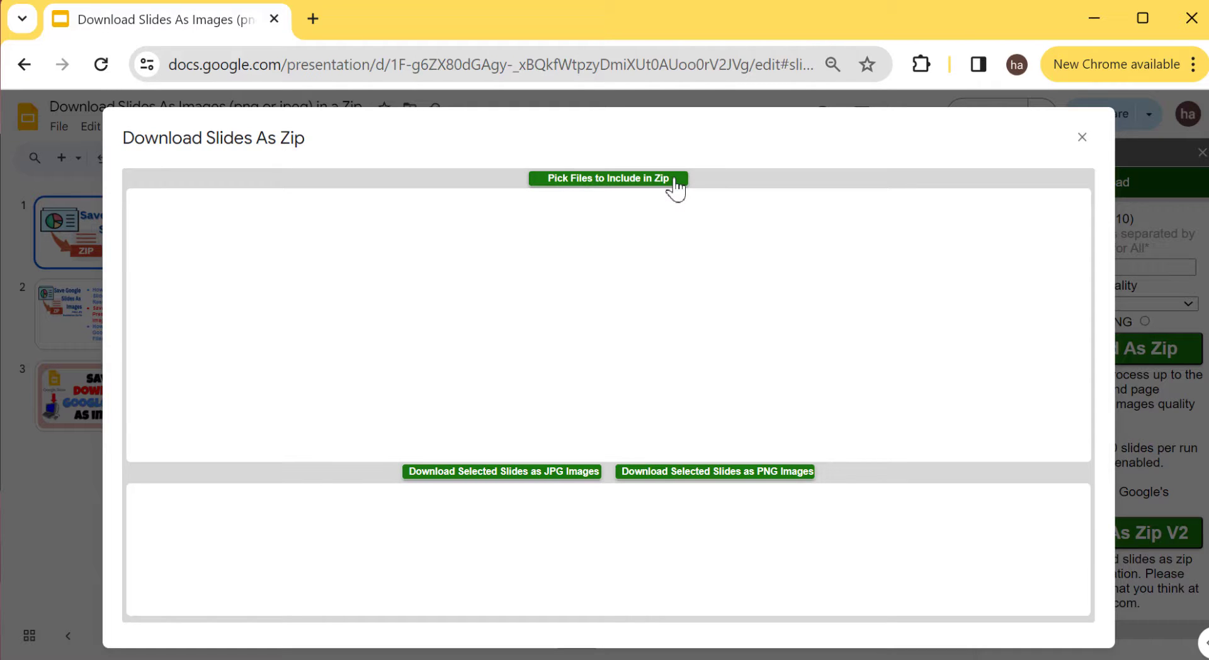
click(626, 181)
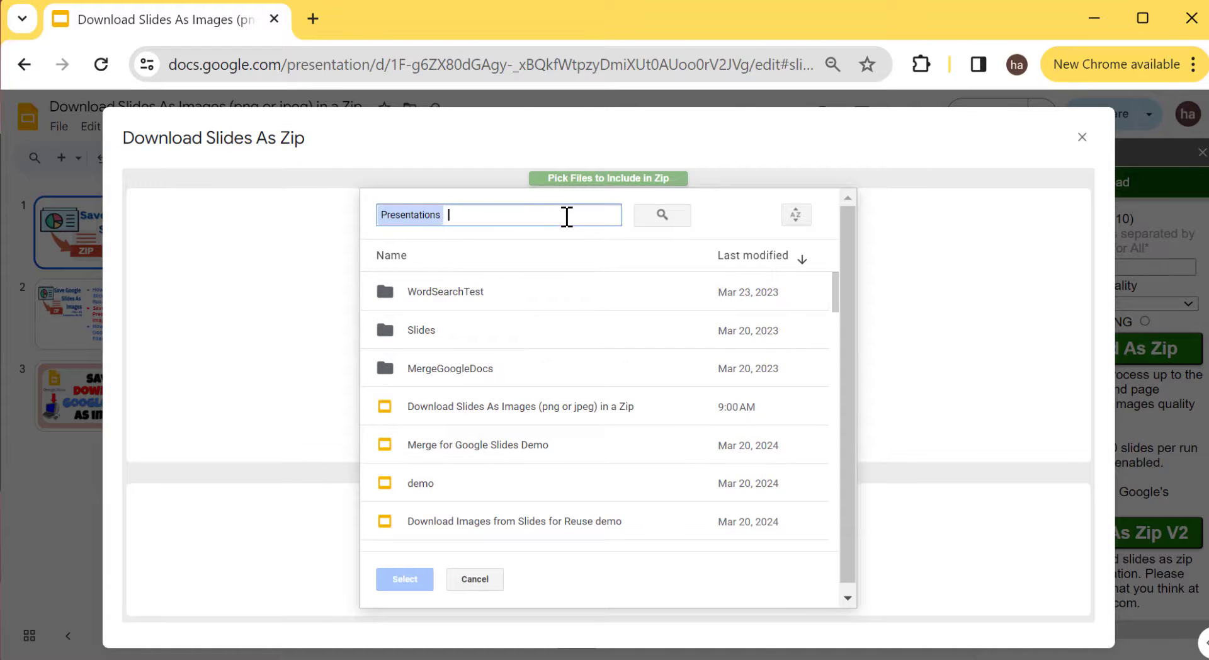
text(preview)
click(649, 217)
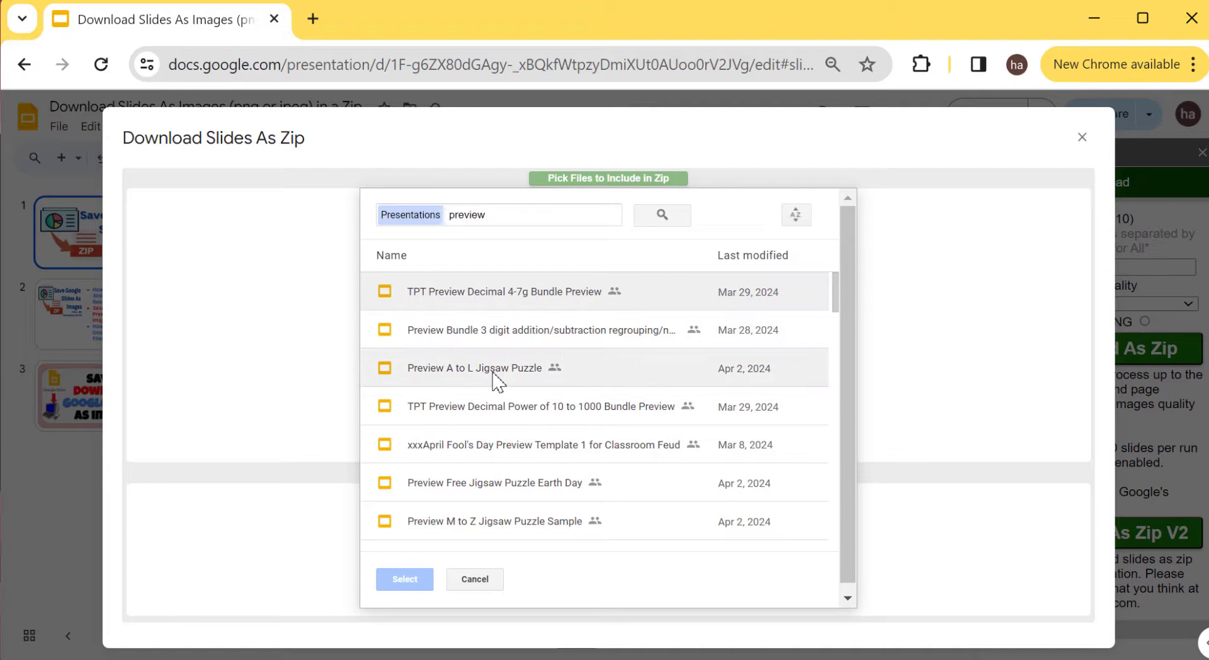
click(517, 365)
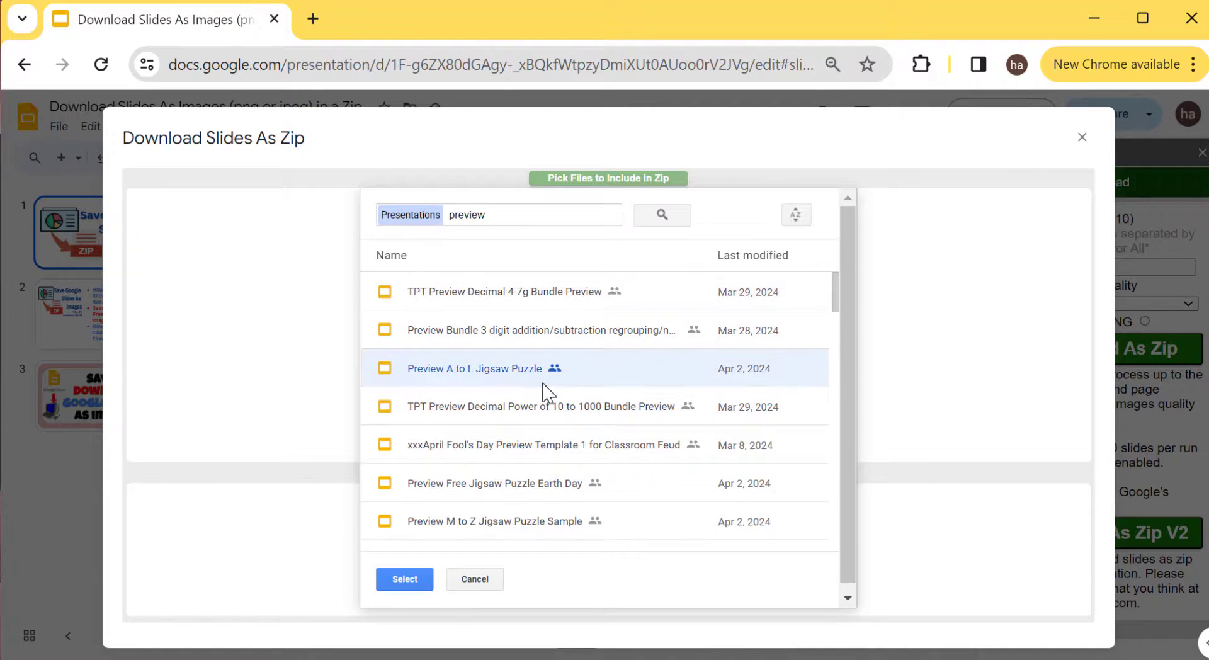
click(585, 492)
click(567, 529)
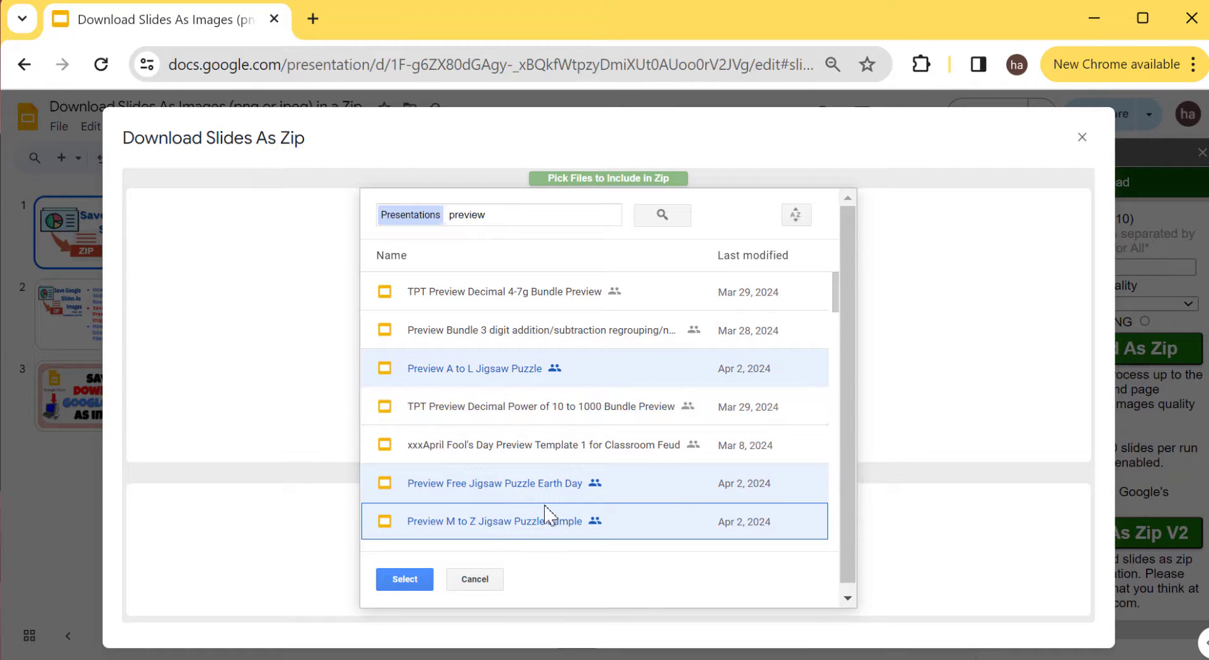
click(407, 578)
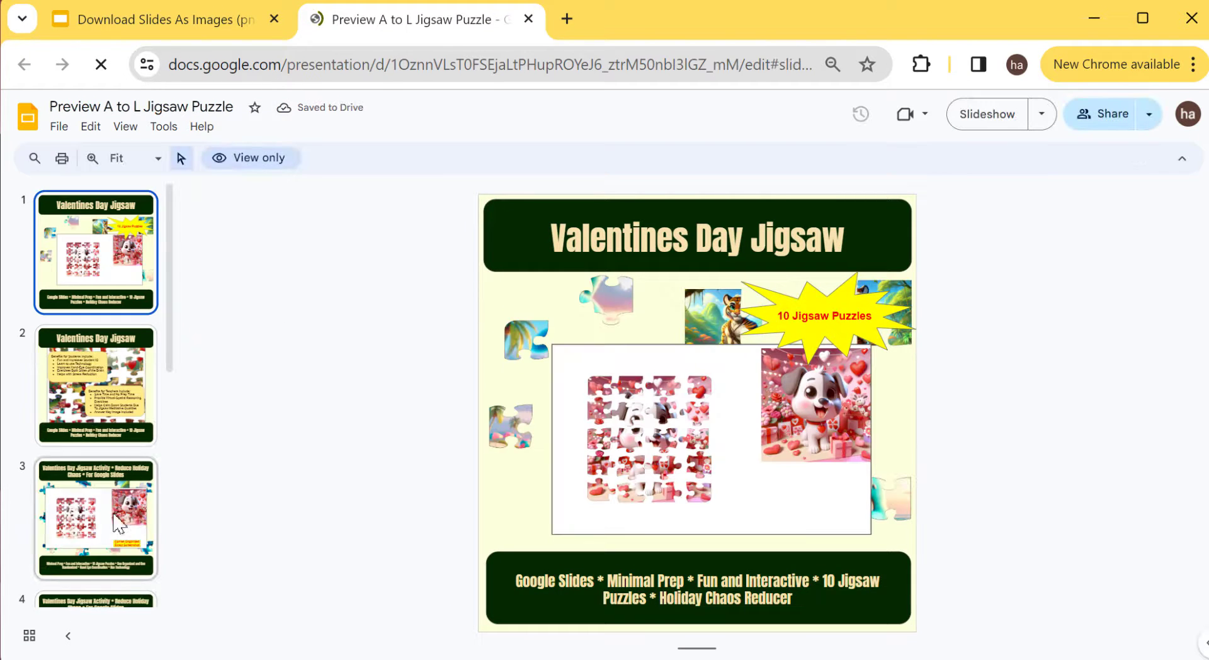
Step: Switch back to the original 'Download Slides As Images' tab
click(158, 32)
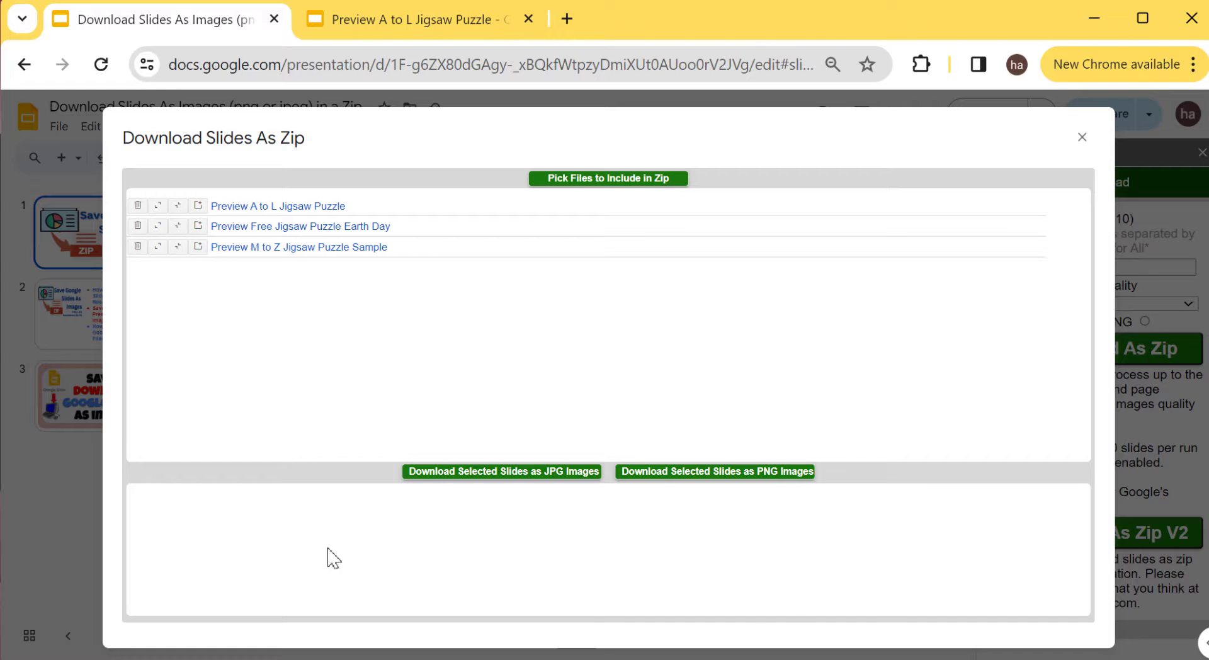
click(157, 206)
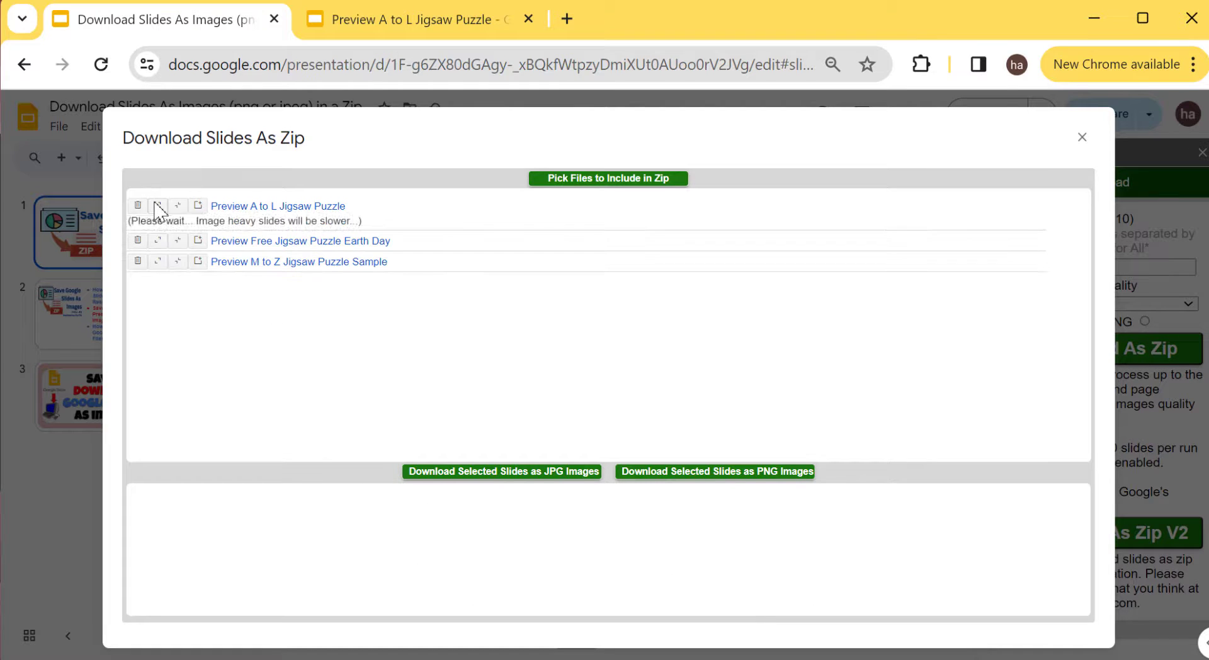
click(158, 242)
click(158, 276)
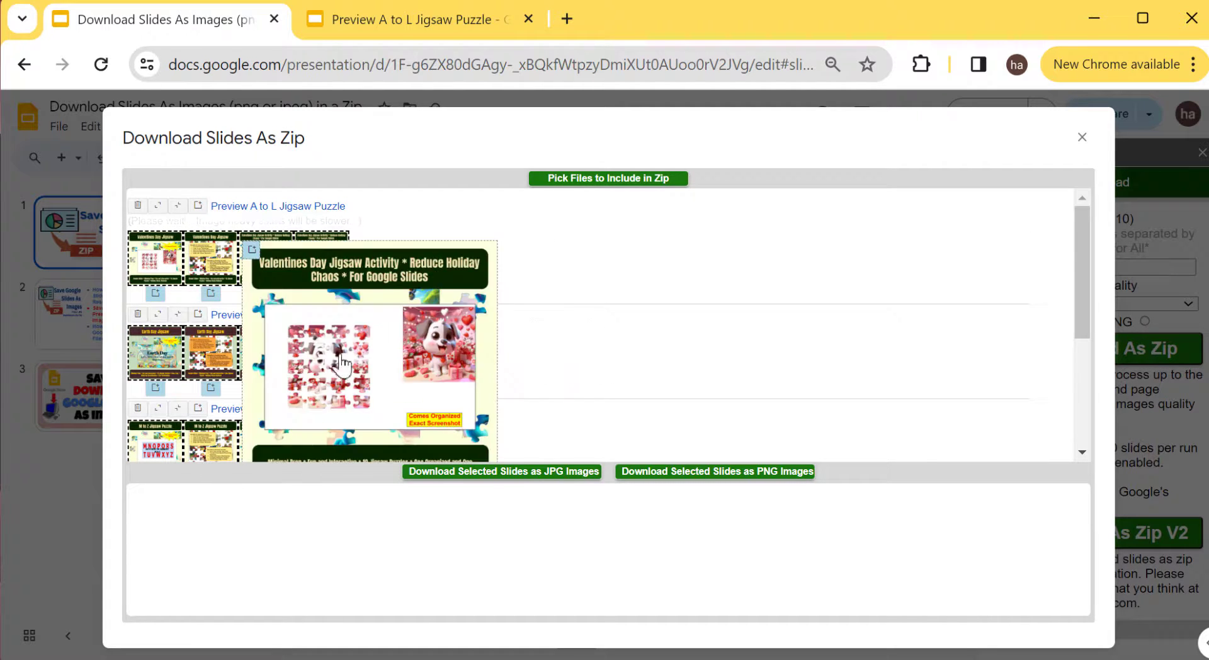
scroll(554, 372, down, 2)
scroll(542, 372, up, 2)
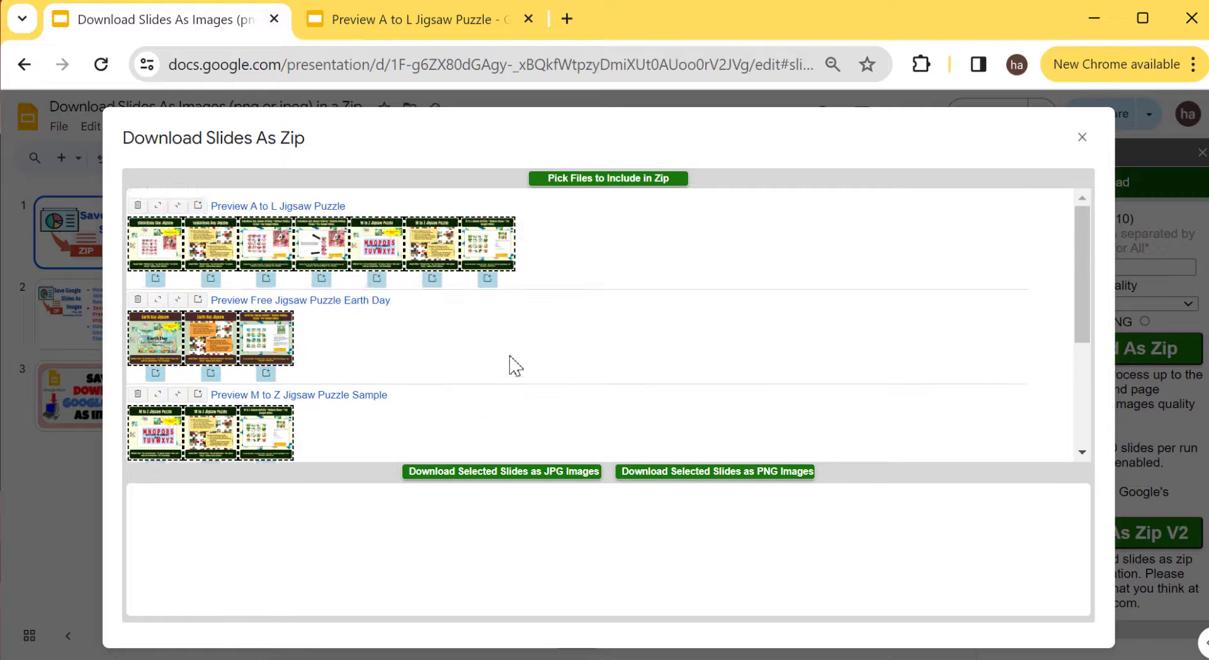
mouse_move(244, 355)
mouse_move(149, 343)
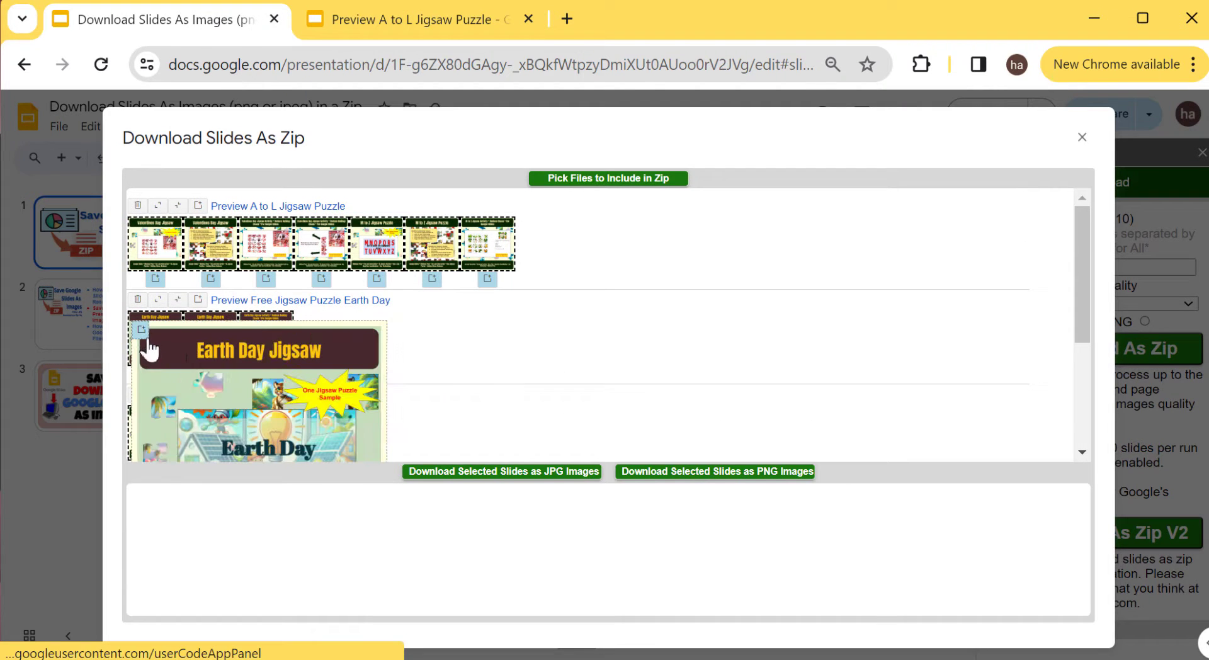
scroll(151, 343, down, 2)
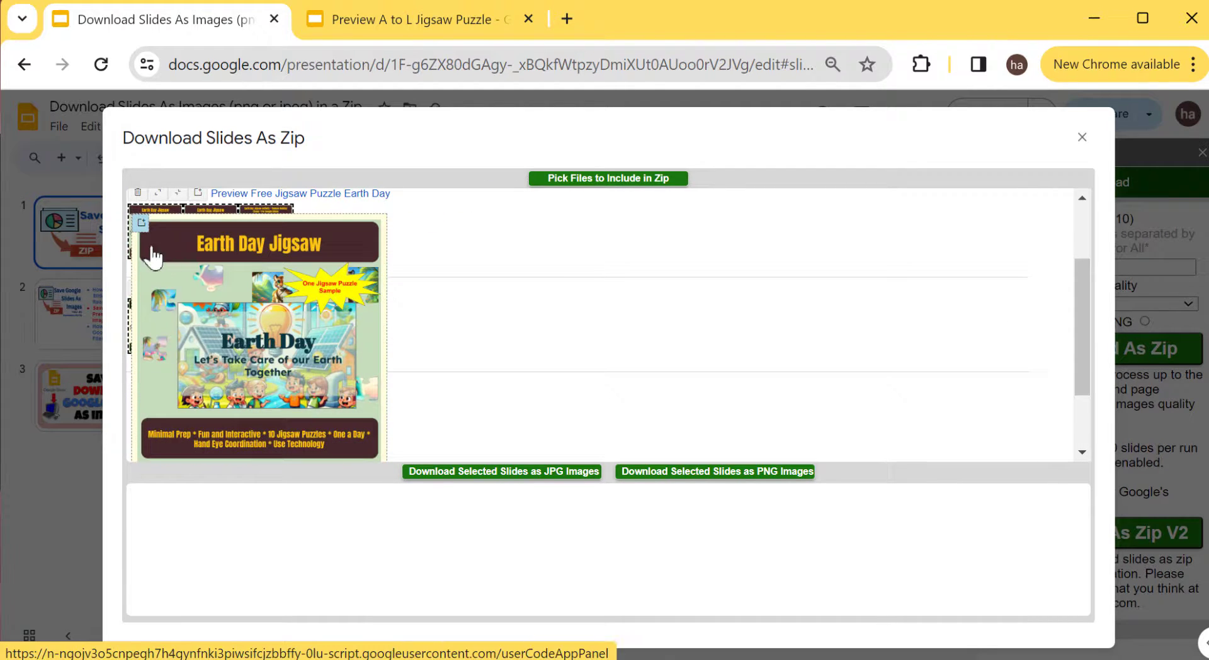
Step: Add two Earth Day slides, all three M to Z slides and two A to L slides to the zip
click(141, 223)
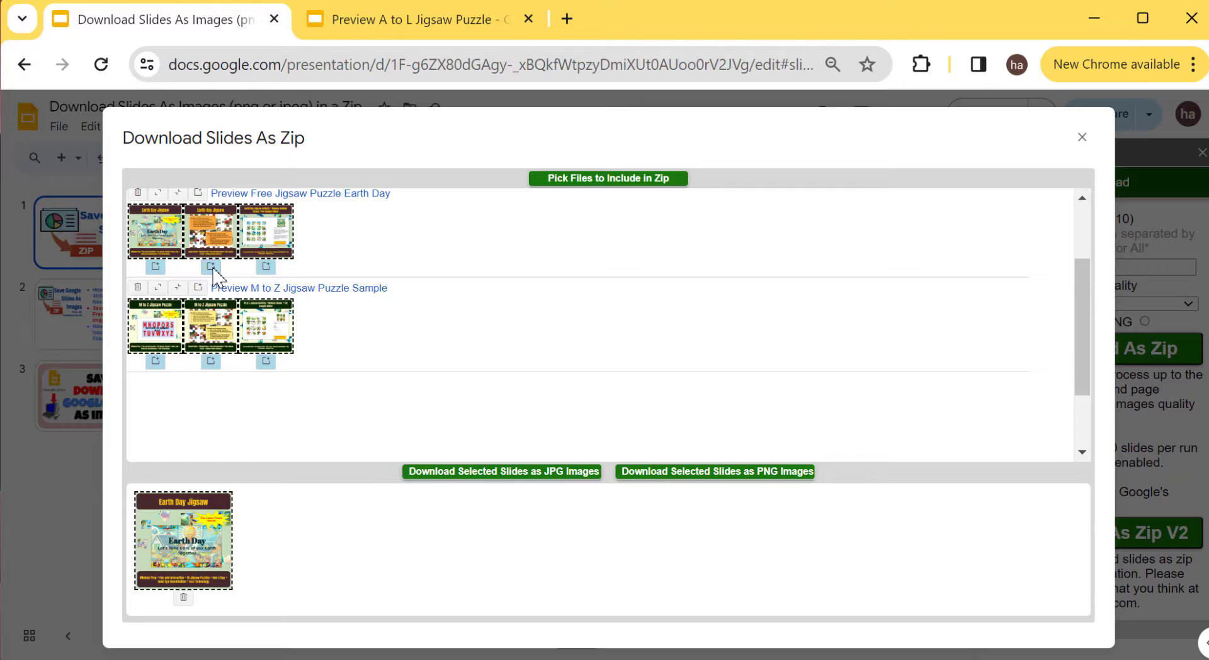
click(211, 266)
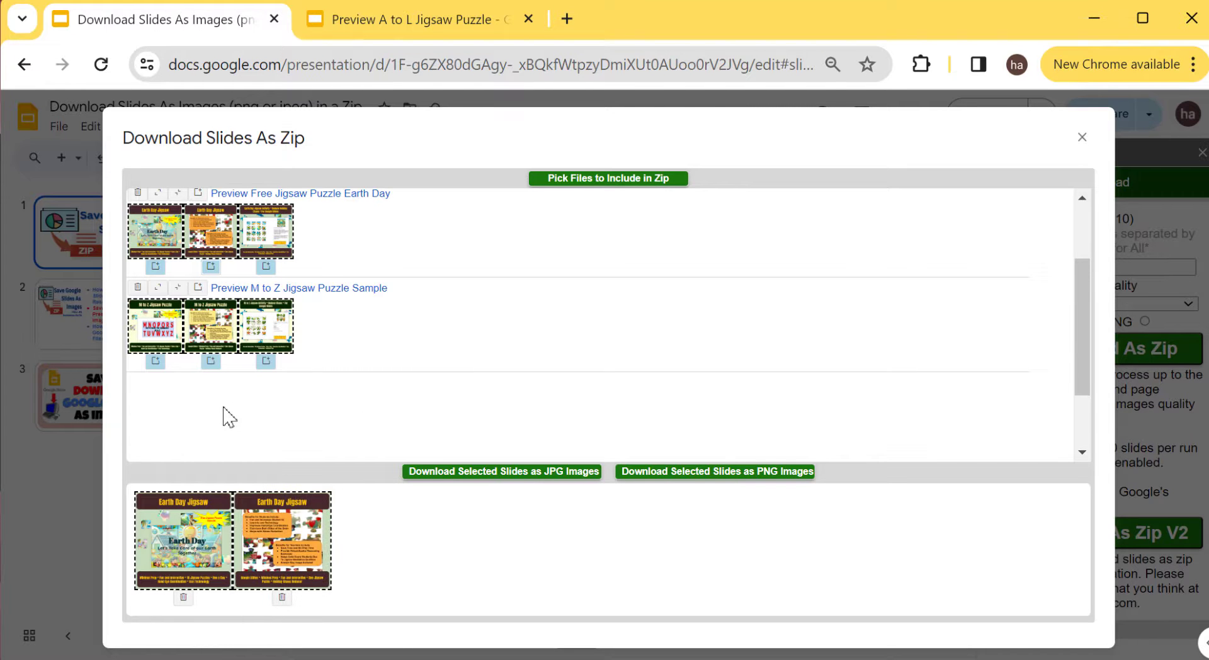
click(199, 287)
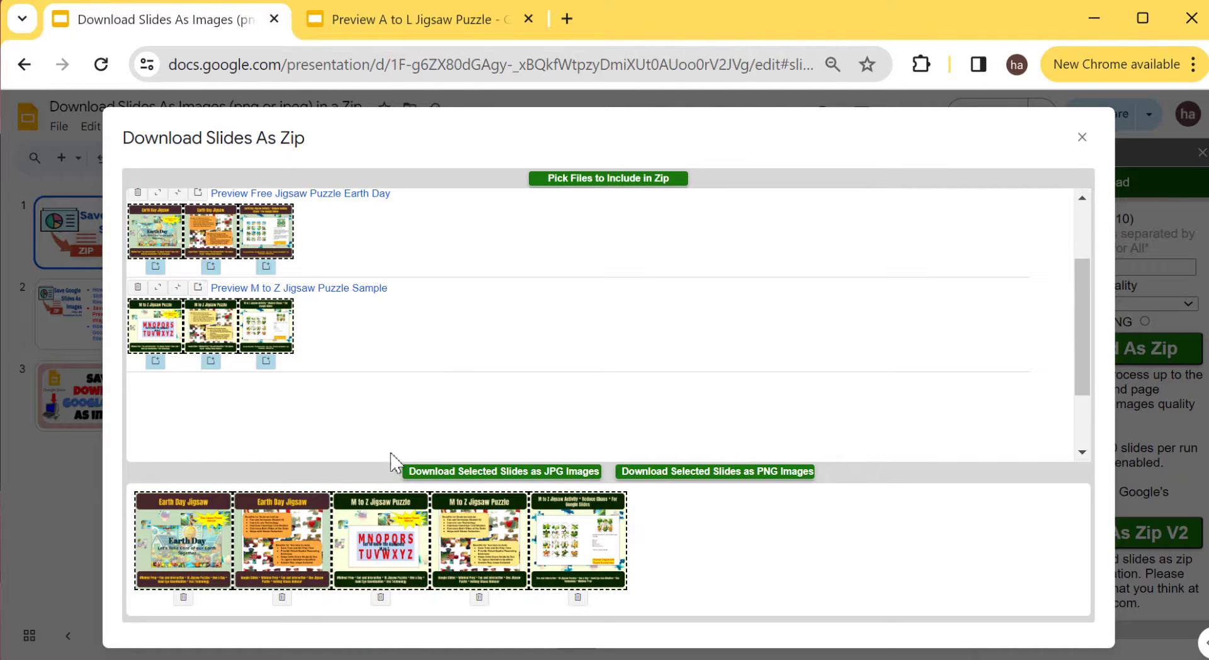
scroll(406, 410, up, 2)
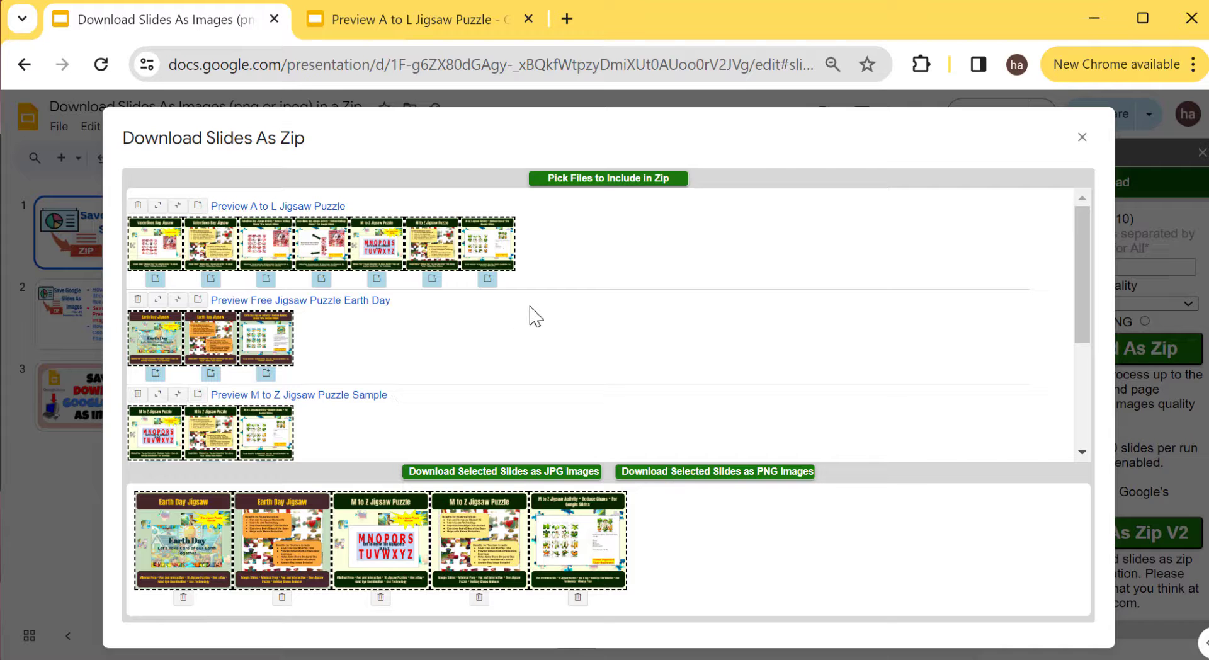
click(488, 278)
click(377, 278)
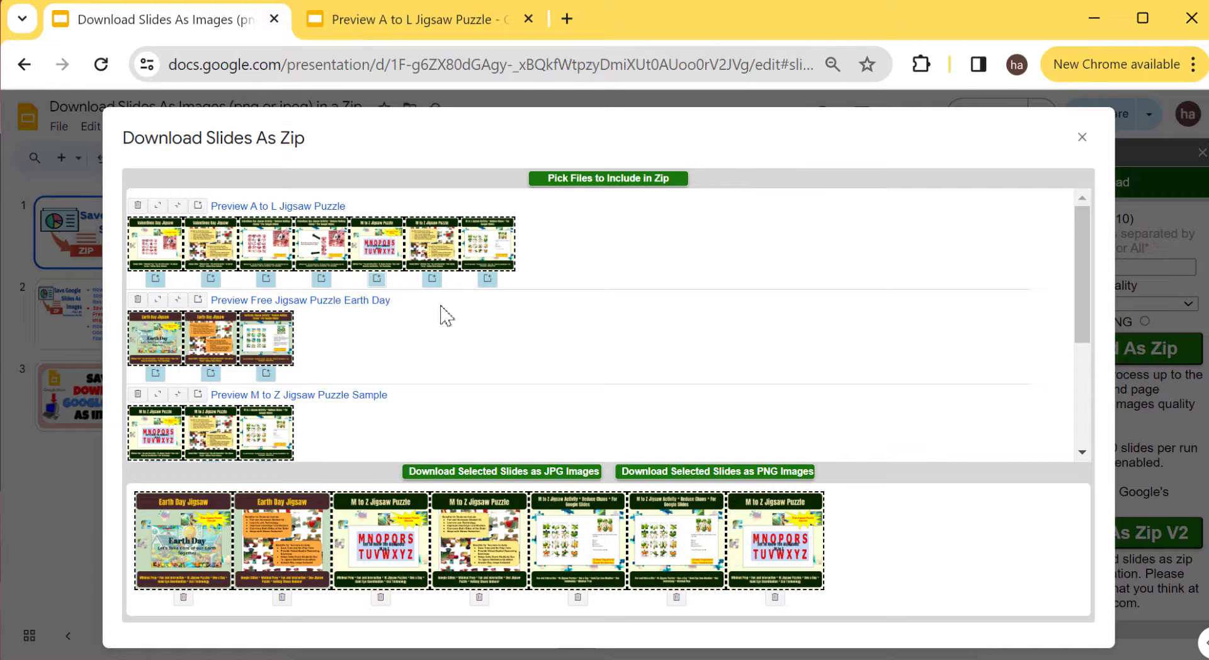
scroll(727, 413, down, 2)
Step: Export the selected slides as JPG images and download DownloadSlidesAsImages (11).zip
click(554, 474)
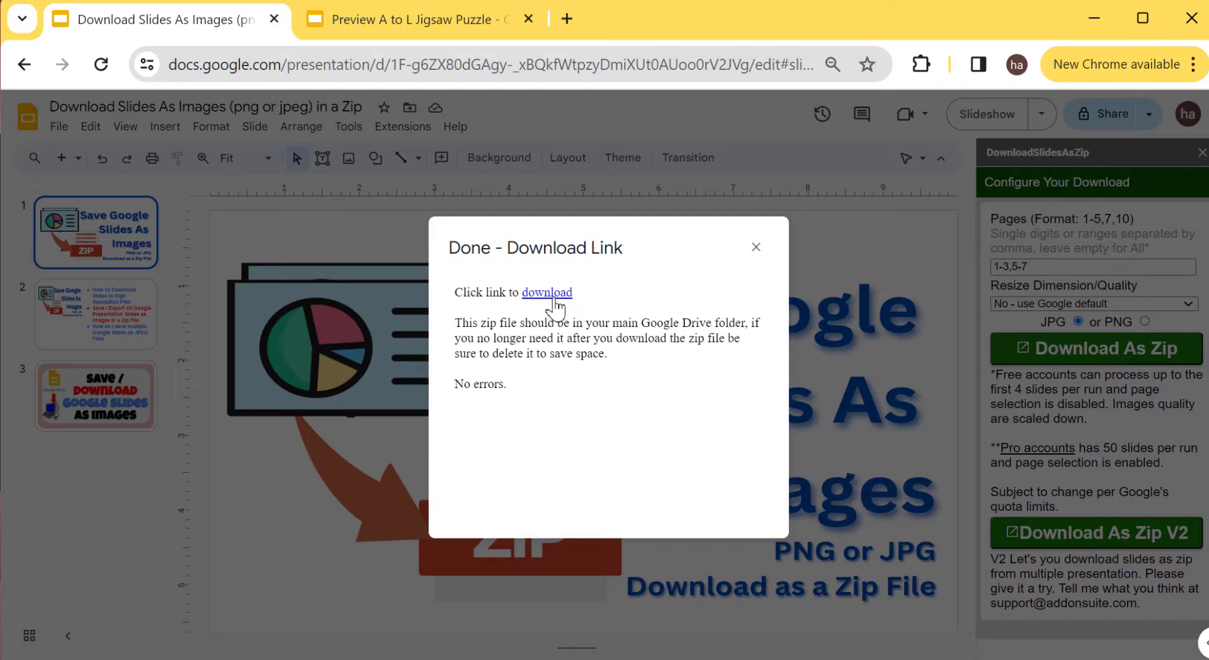
click(551, 293)
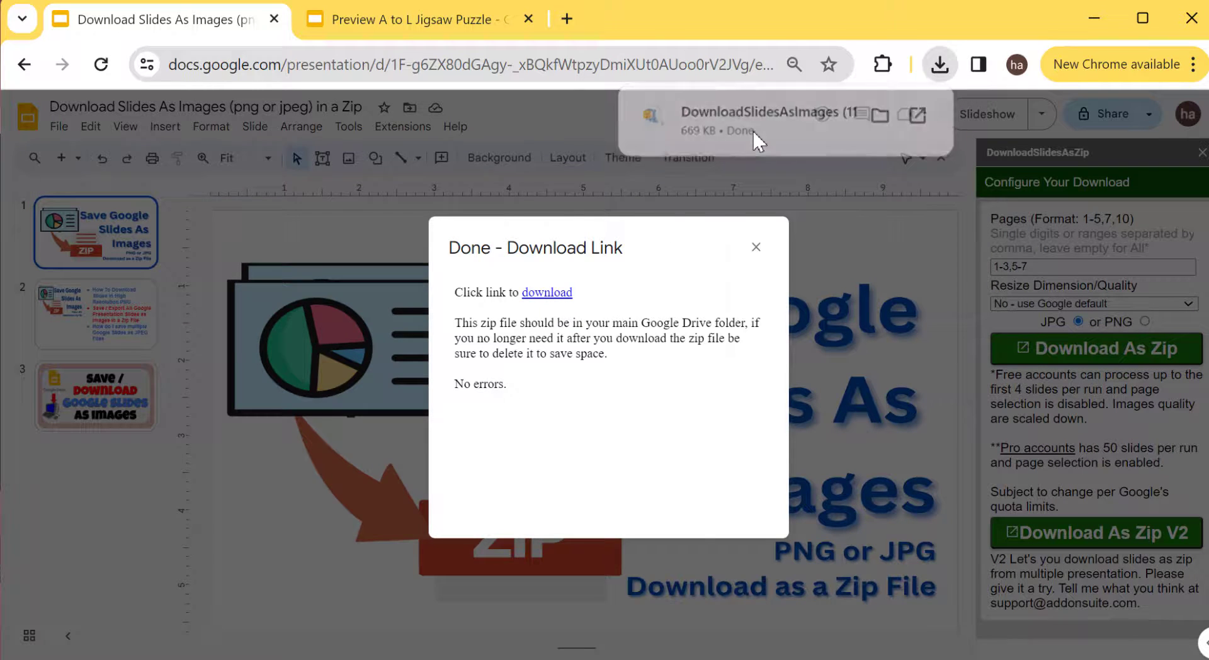
Step: Open the downloaded zip past the security warning and enlarge the WinZip window
click(753, 129)
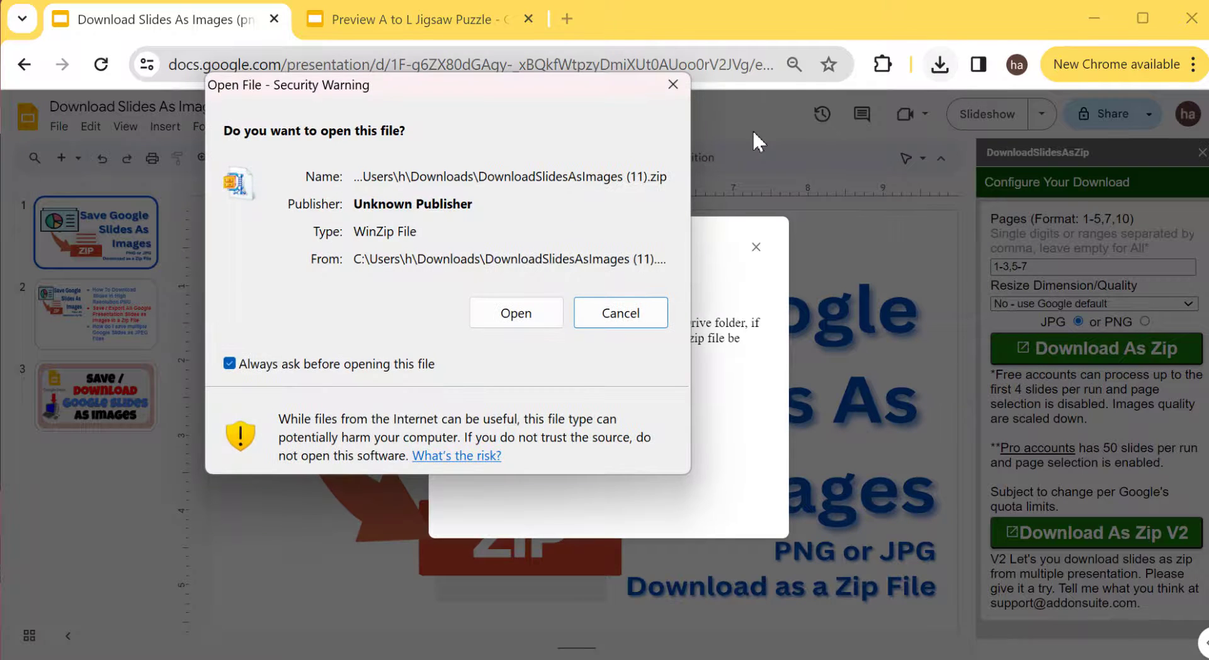
click(548, 316)
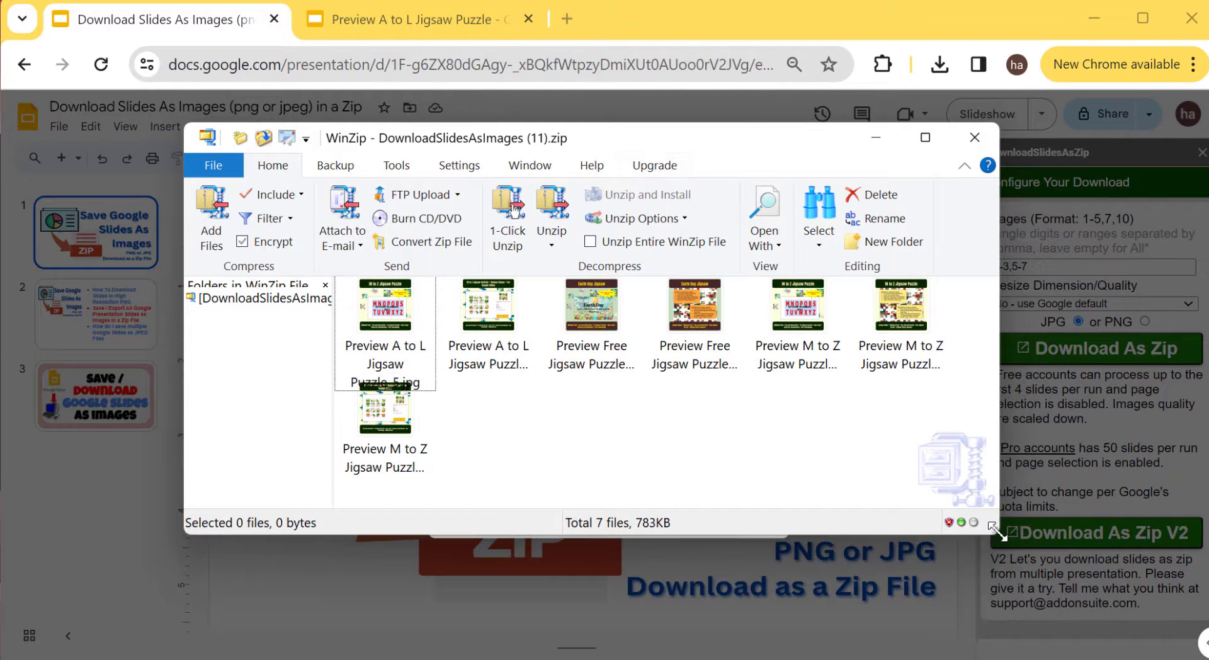
drag(997, 531, 1093, 633)
Step: Click through the seven slide JPGs, cancelling an accidental file rename
click(387, 346)
click(481, 382)
click(397, 379)
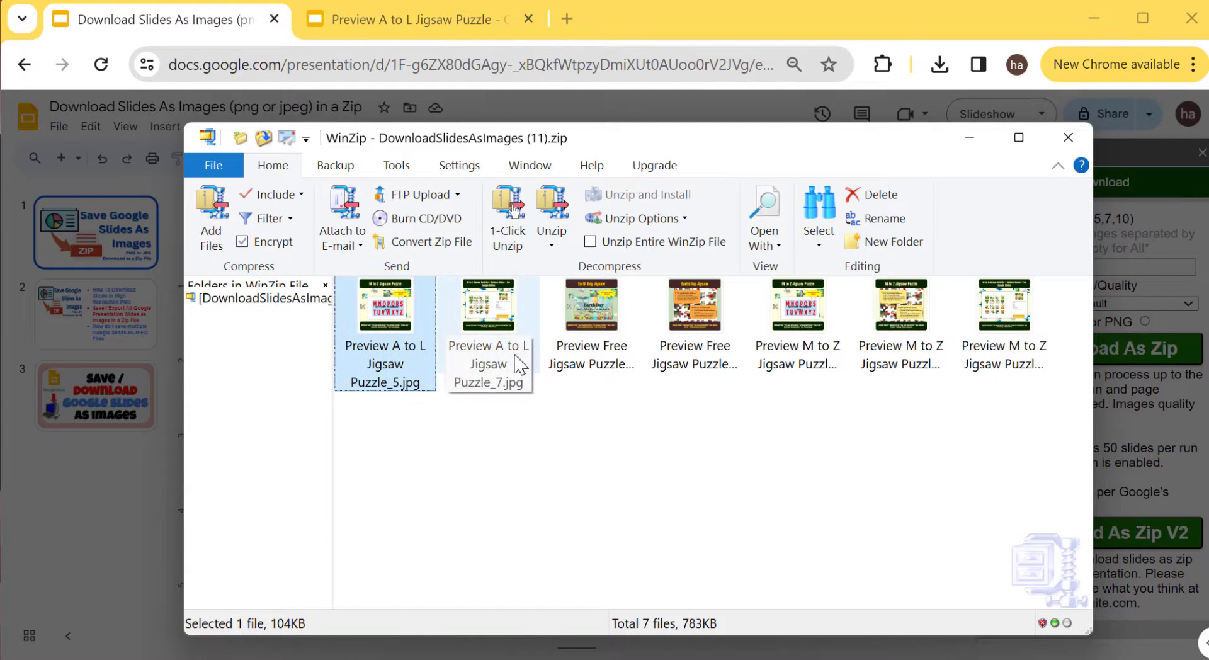
click(395, 380)
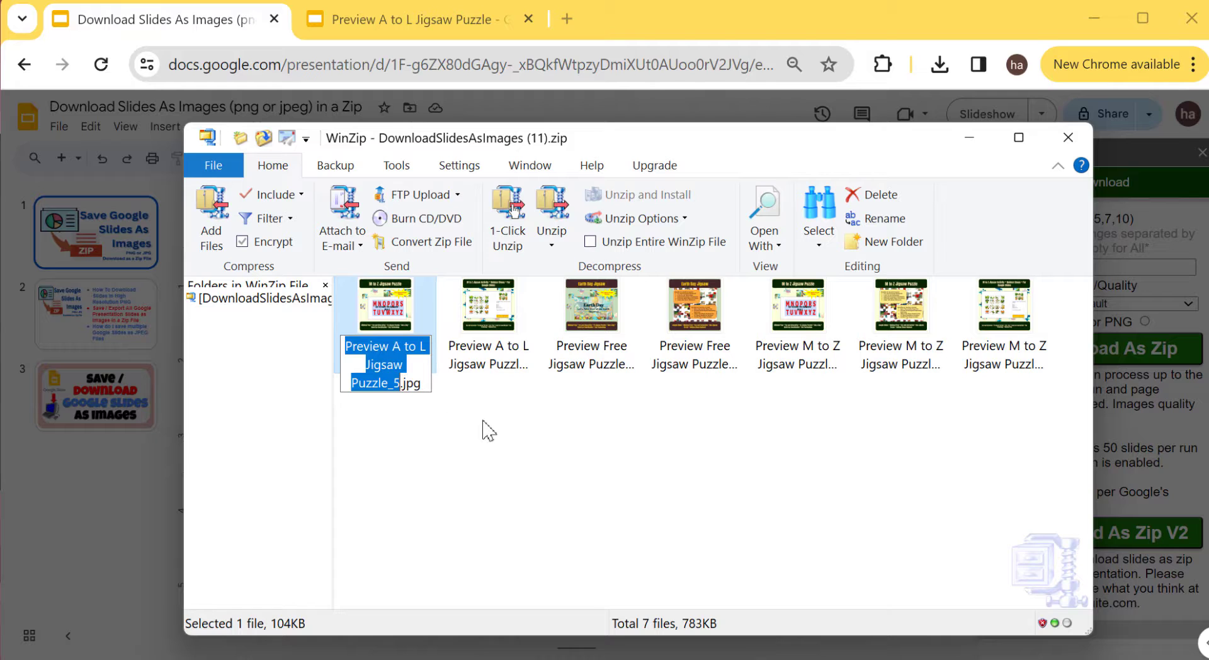
drag(399, 387, 395, 389)
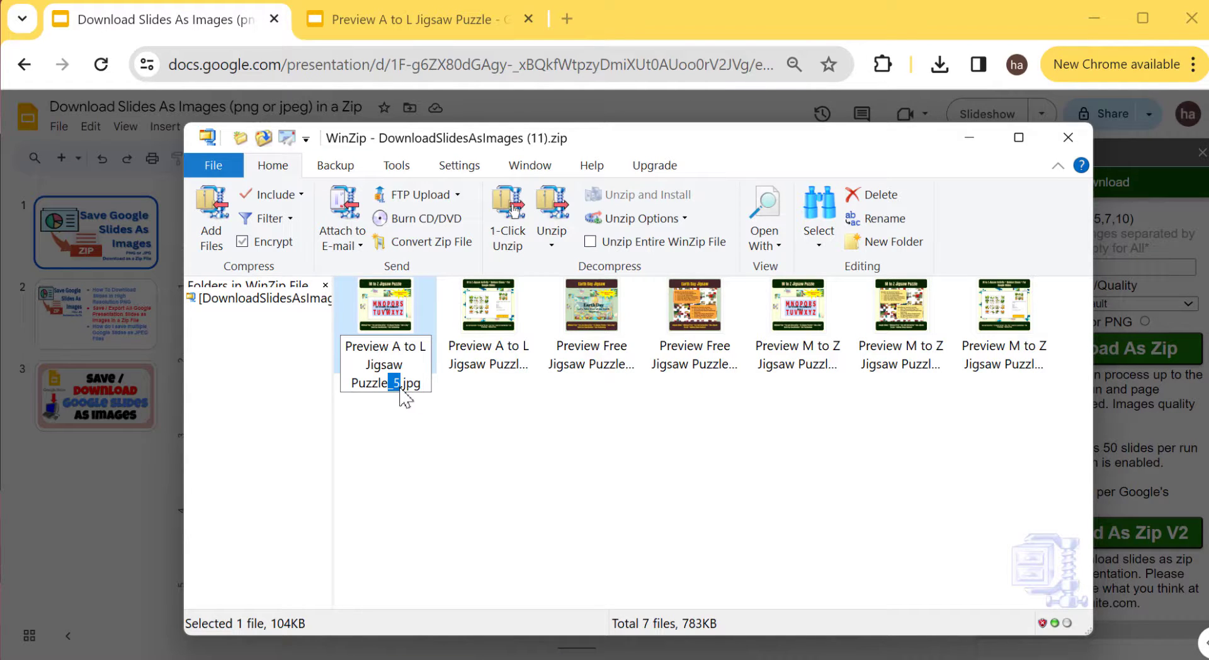
click(490, 362)
click(592, 356)
click(693, 359)
click(812, 365)
click(953, 356)
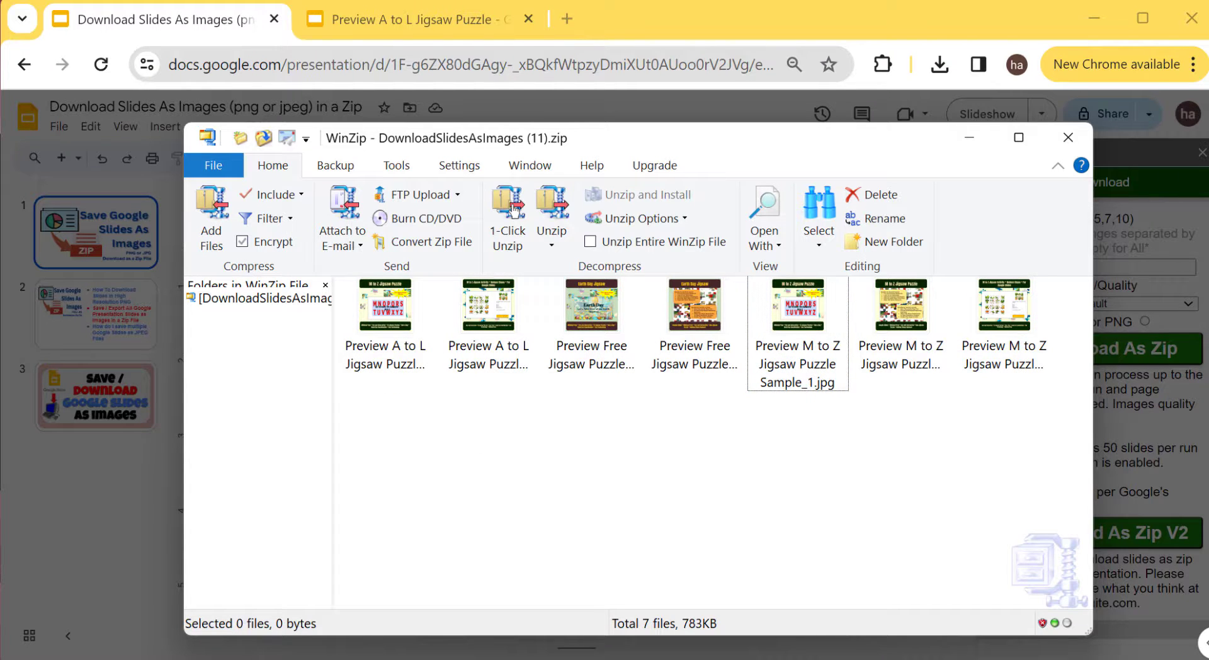
Step: Delete the eight old images from the Downloads New folder
mouse_move(81, 655)
click(80, 614)
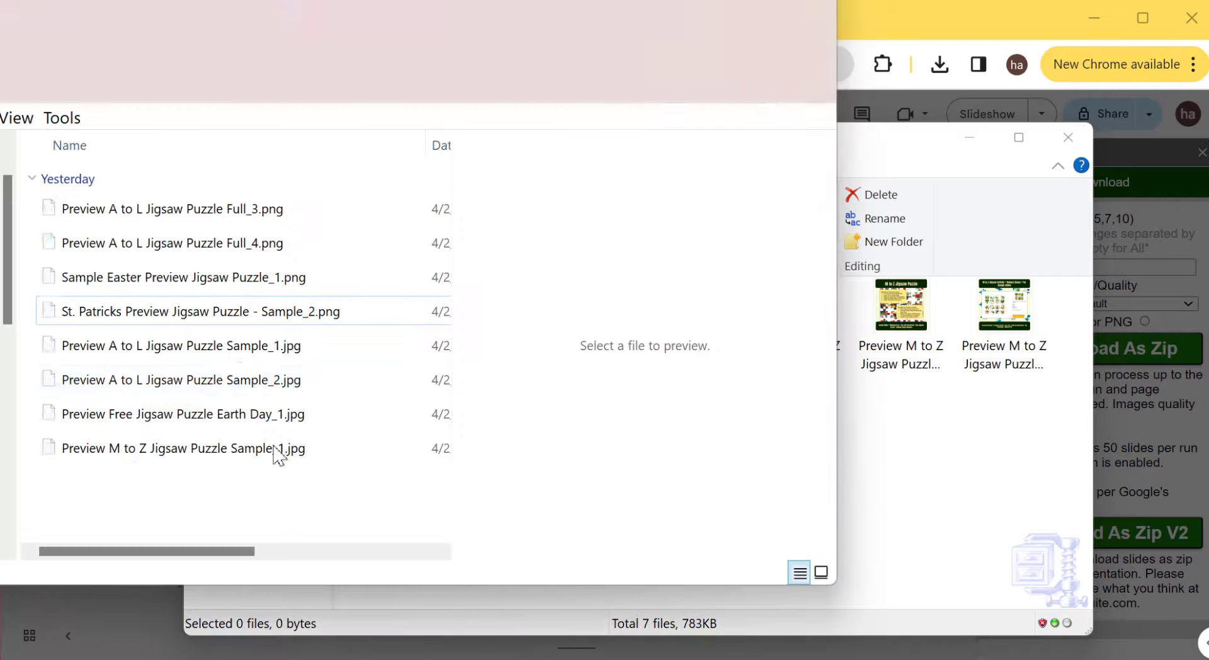
drag(434, 2, 672, 36)
click(489, 263)
shift+click(473, 504)
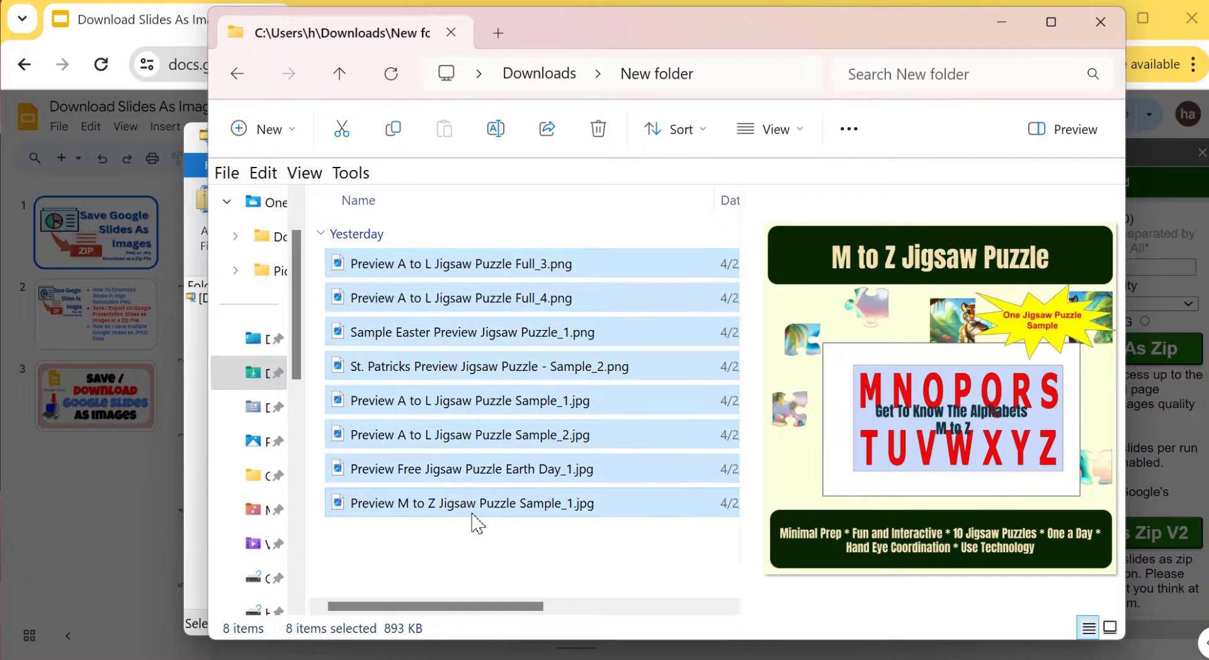
key(Delete)
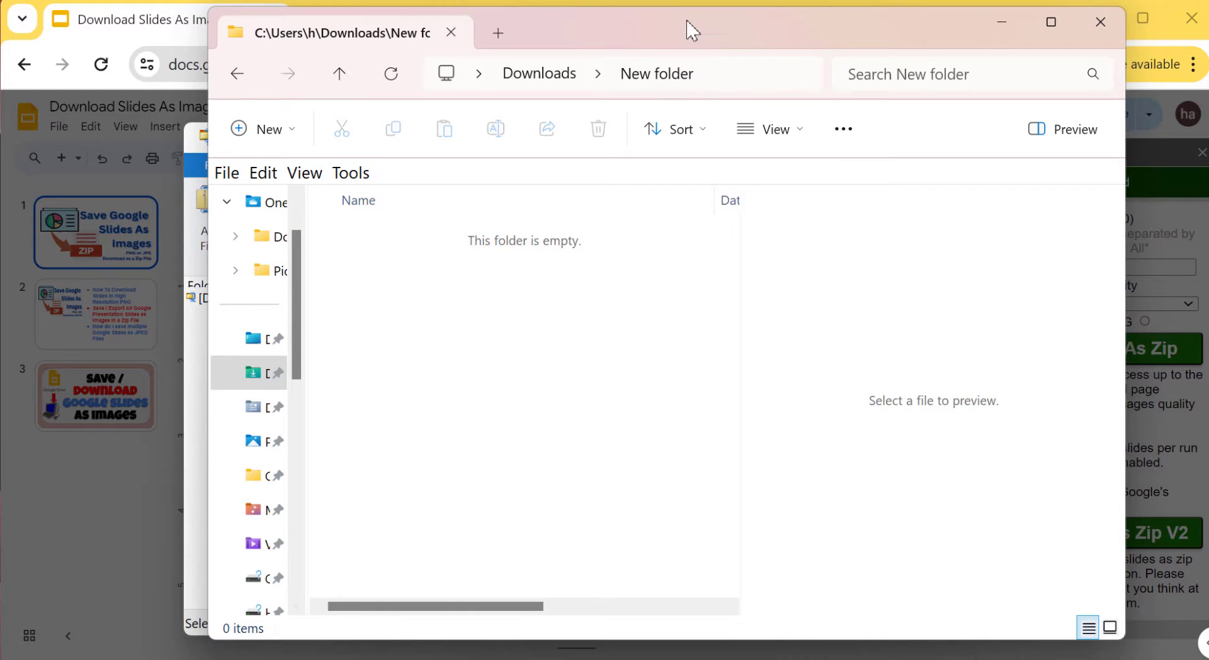
drag(691, 27, 581, 32)
Step: Select all seven files in WinZip and drag them into the New folder
click(1052, 225)
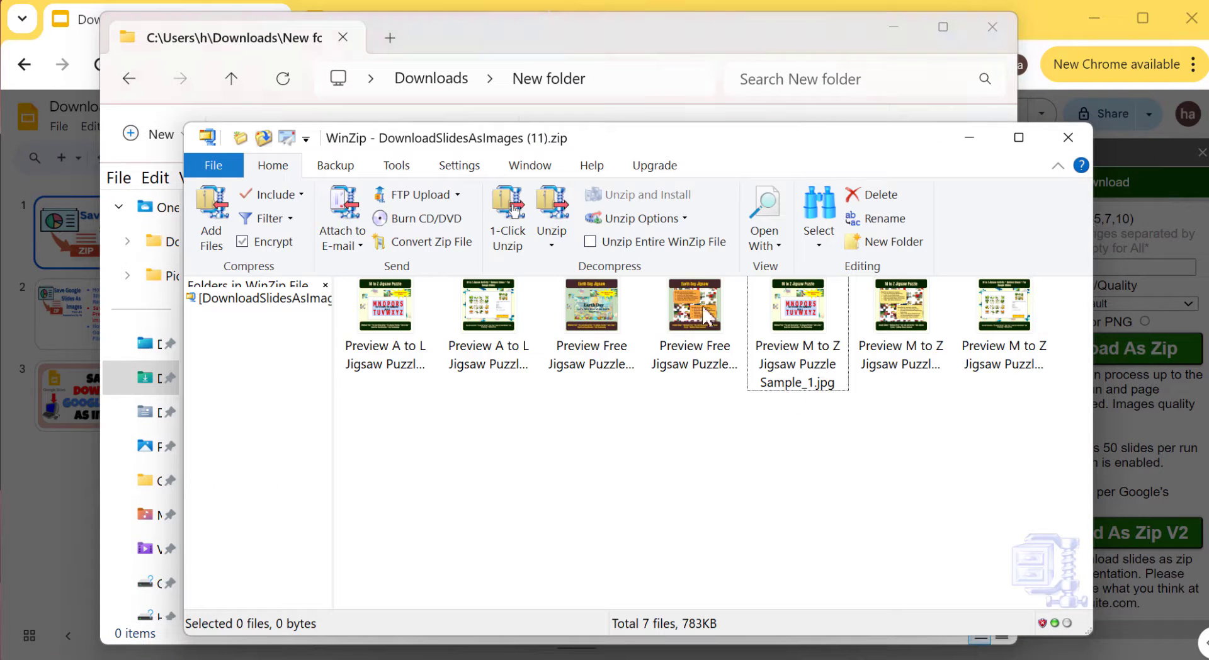
click(373, 333)
key(ctrl+a)
drag(547, 140, 616, 134)
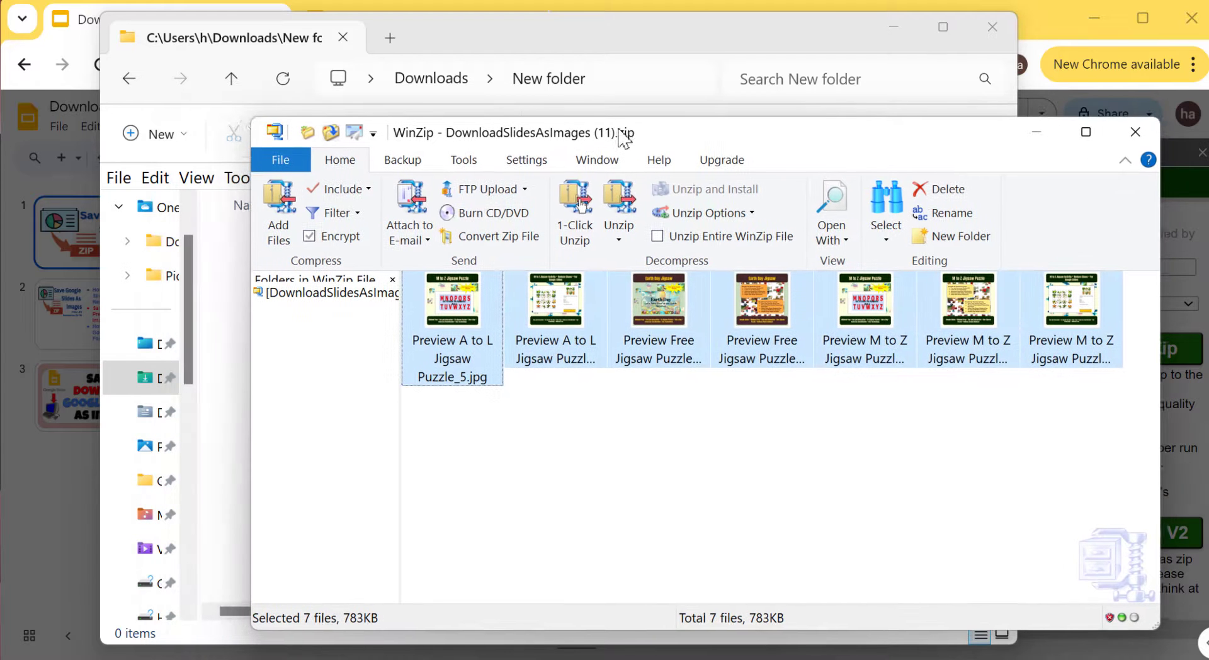
drag(464, 327, 220, 346)
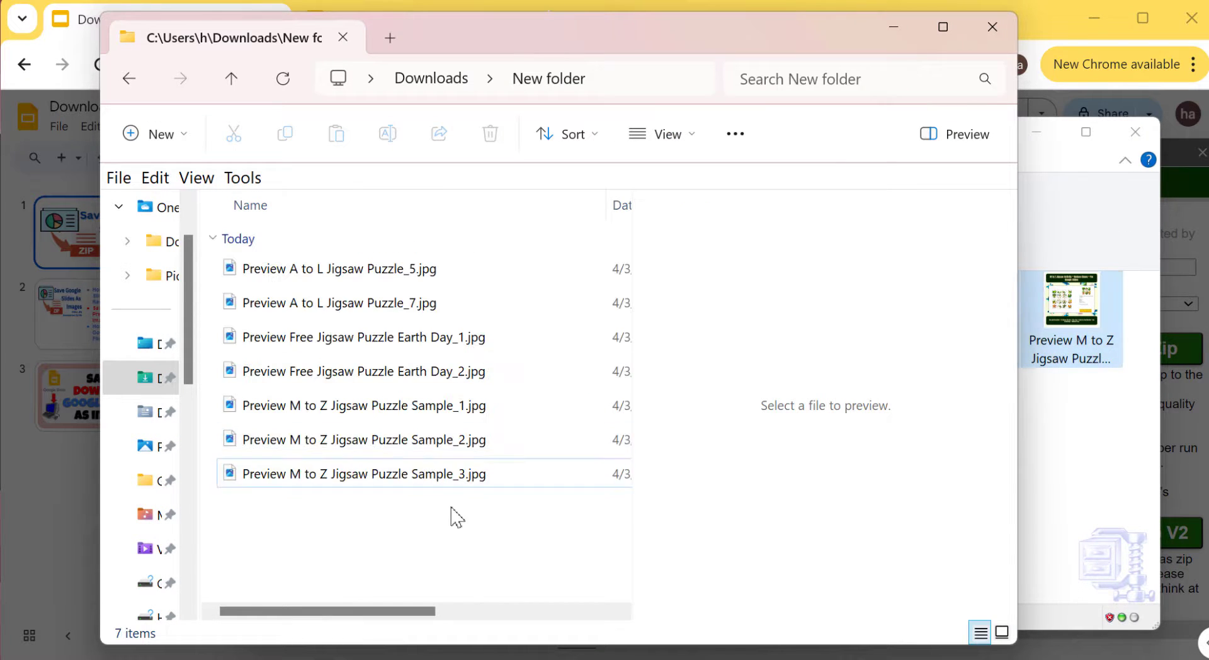
Step: Preview each extracted image (A to L _5, _7, Earth Day_1-2, M to Z Sample_1-3), then minimize Explorer
click(403, 272)
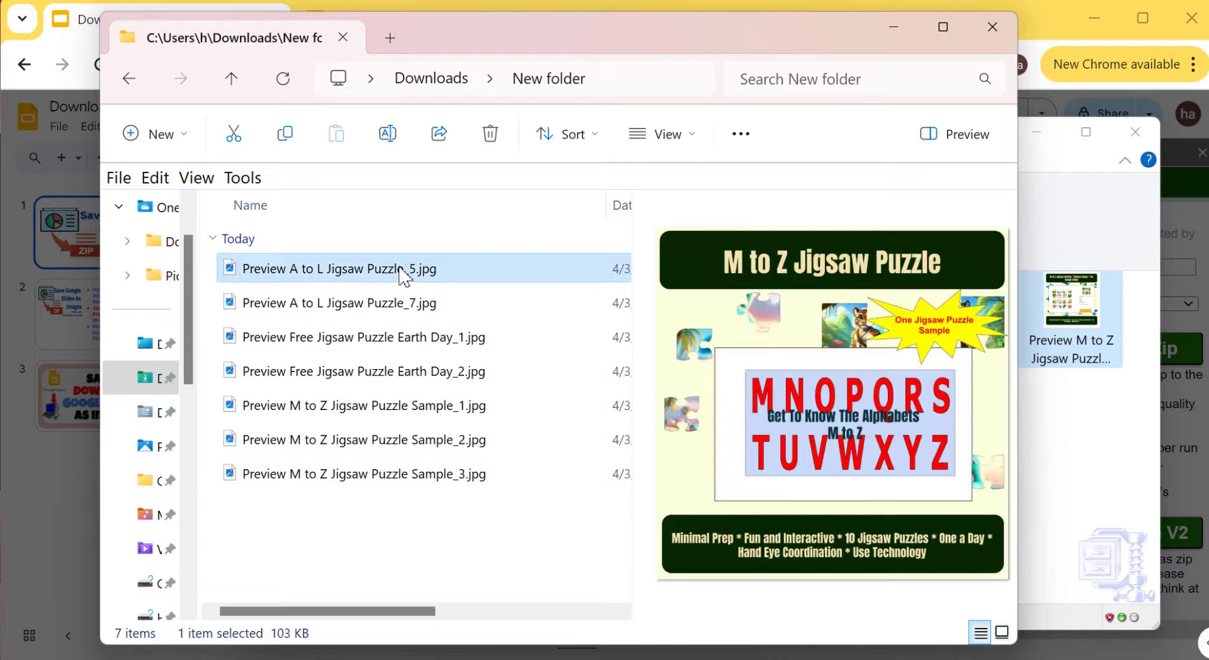
click(483, 312)
click(463, 344)
click(450, 376)
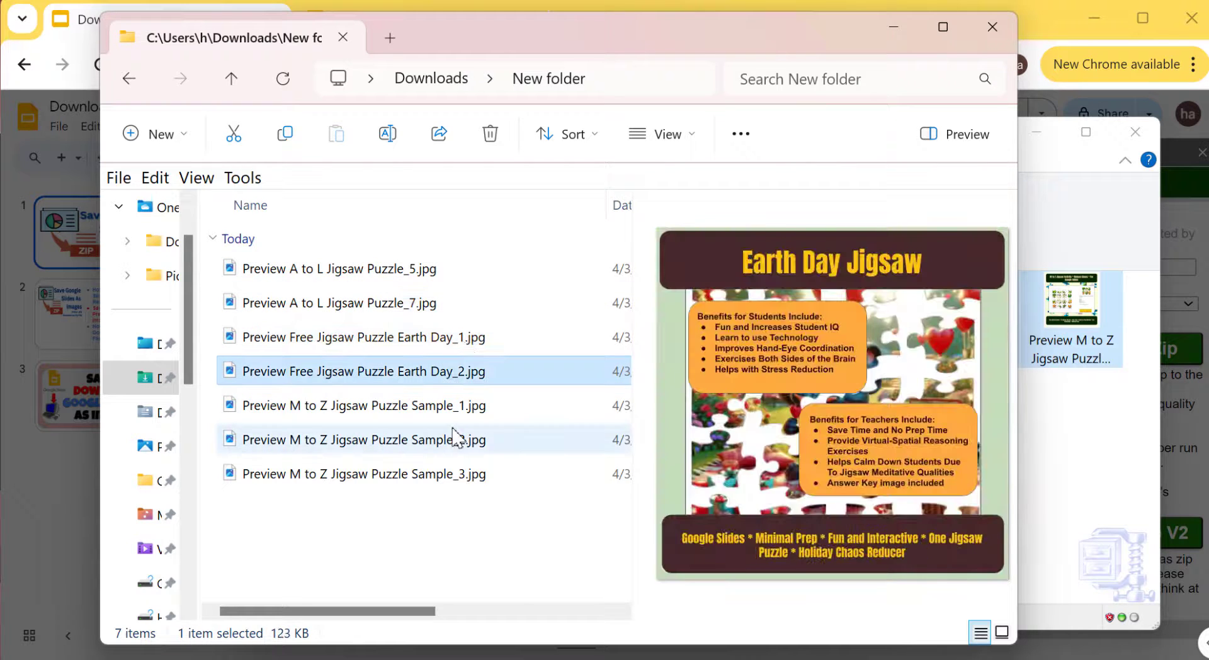
click(457, 406)
click(460, 441)
click(463, 475)
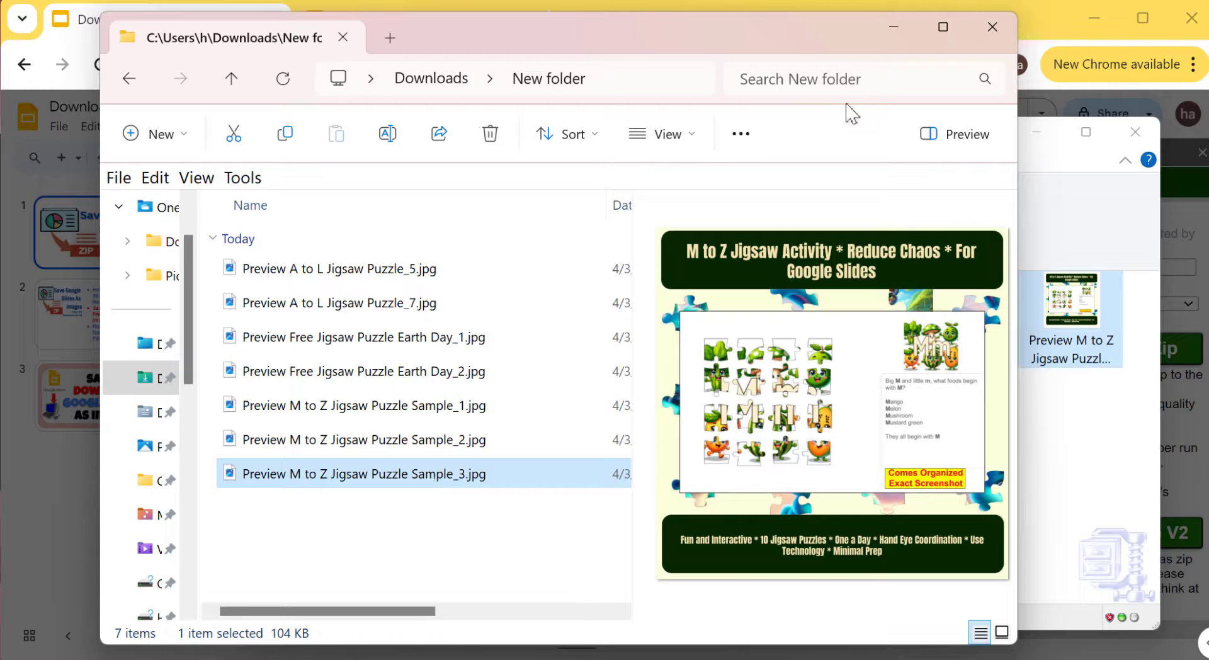
click(894, 32)
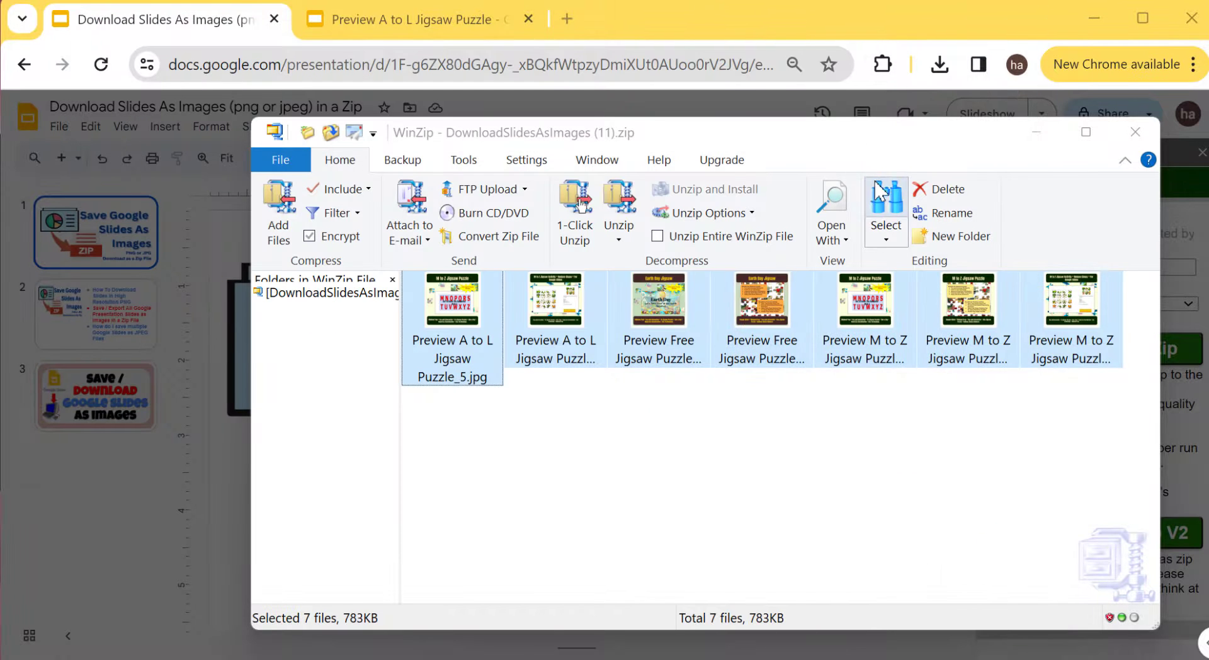
Step: Minimize WinZip to reveal the add-on's Done - Download Link message
click(1037, 132)
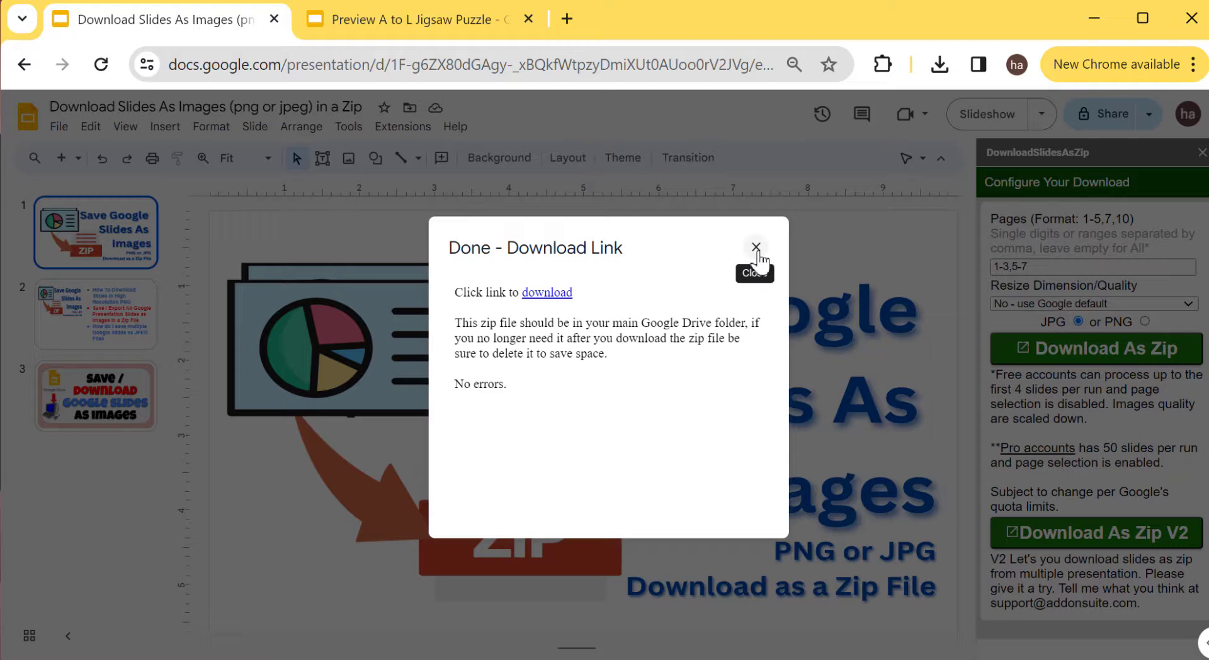